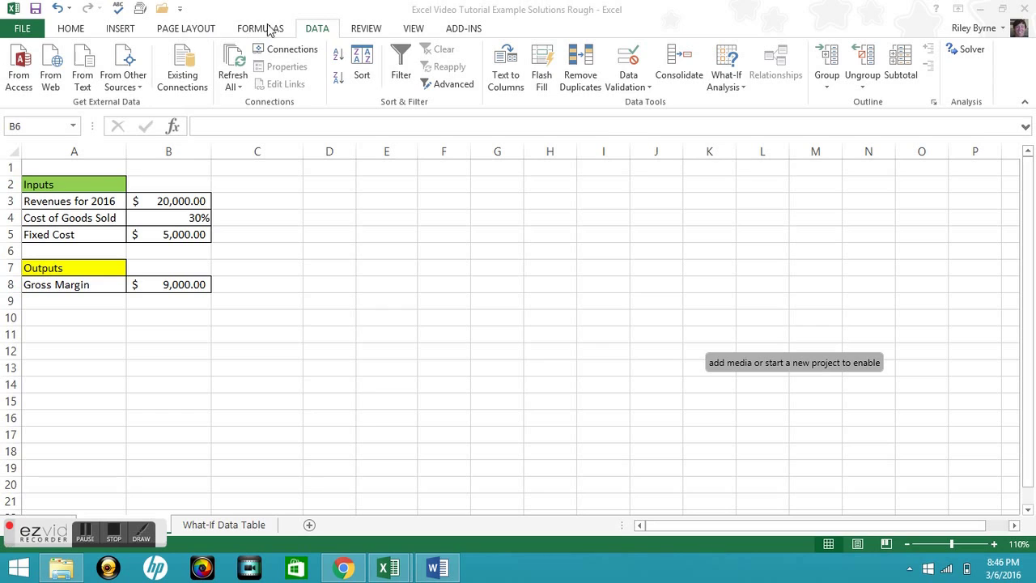
- Review the worksheet's Inputs and Outputs headings, input labels and column B values
{"action": "left_click", "coordinate": [741, 91]}
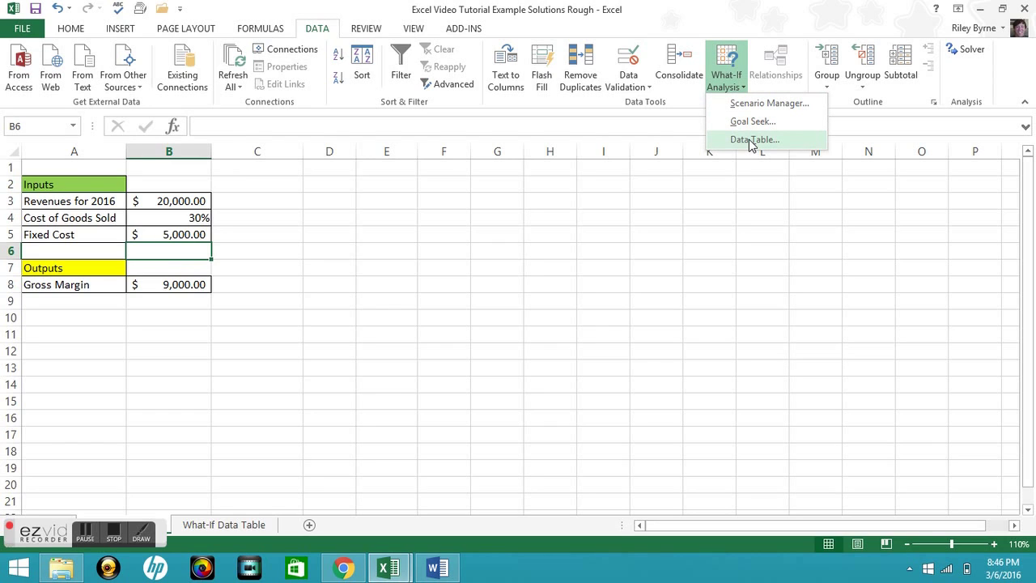
{"action": "left_click", "coordinate": [235, 188]}
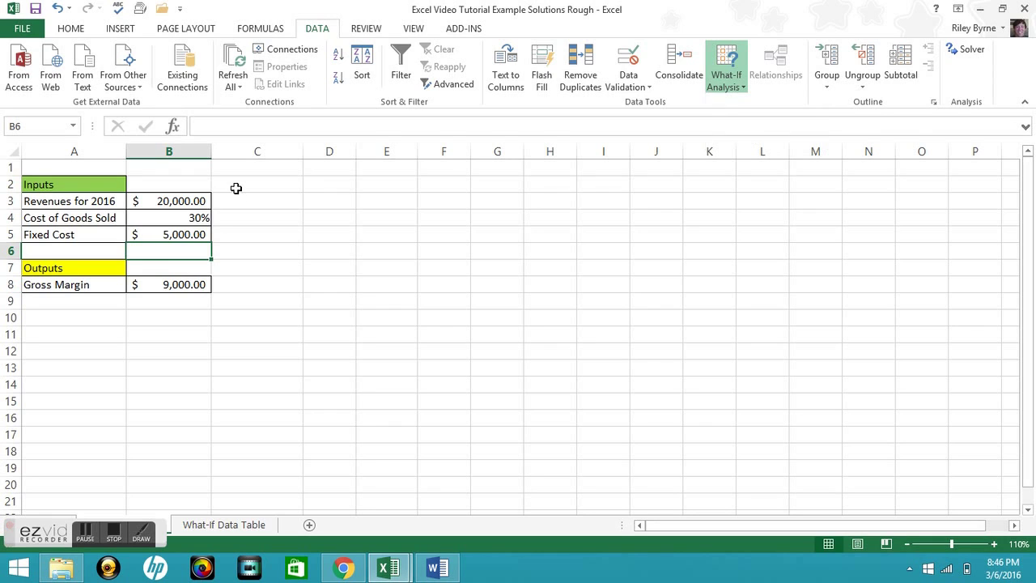
{"action": "left_click", "coordinate": [237, 188]}
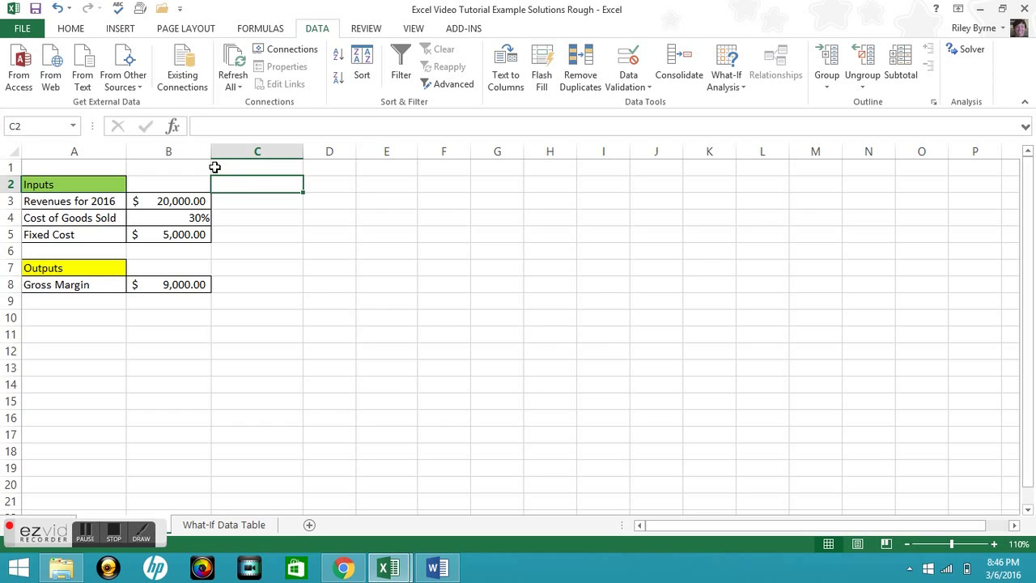
{"action": "left_click", "coordinate": [100, 184]}
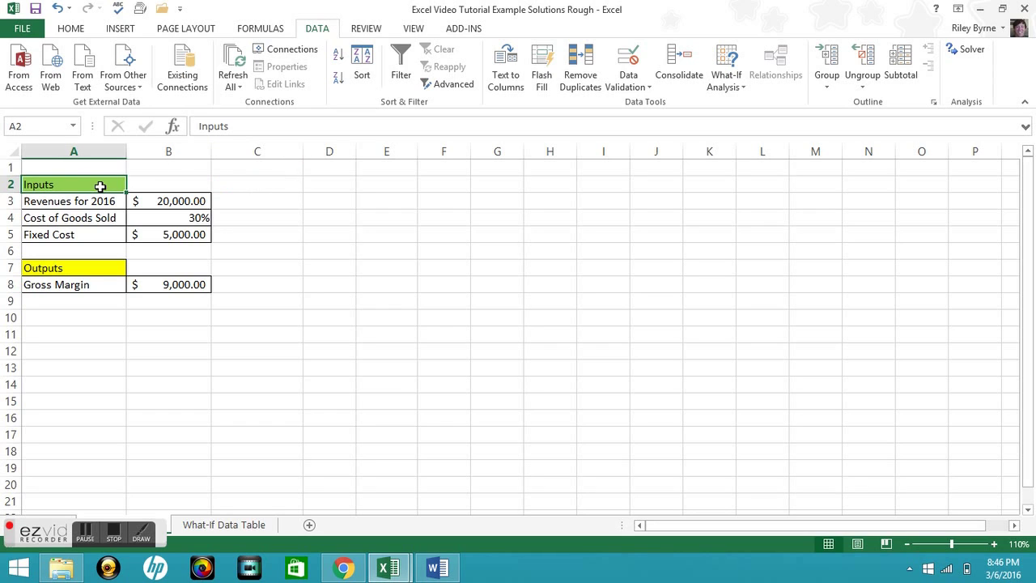
{"action": "left_click", "coordinate": [89, 268]}
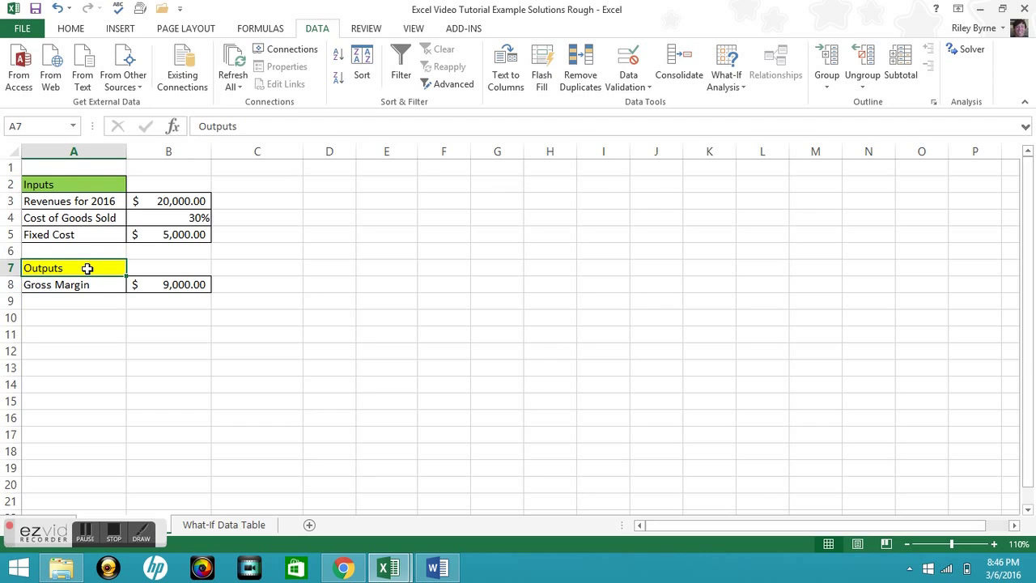
{"action": "left_click", "coordinate": [123, 203]}
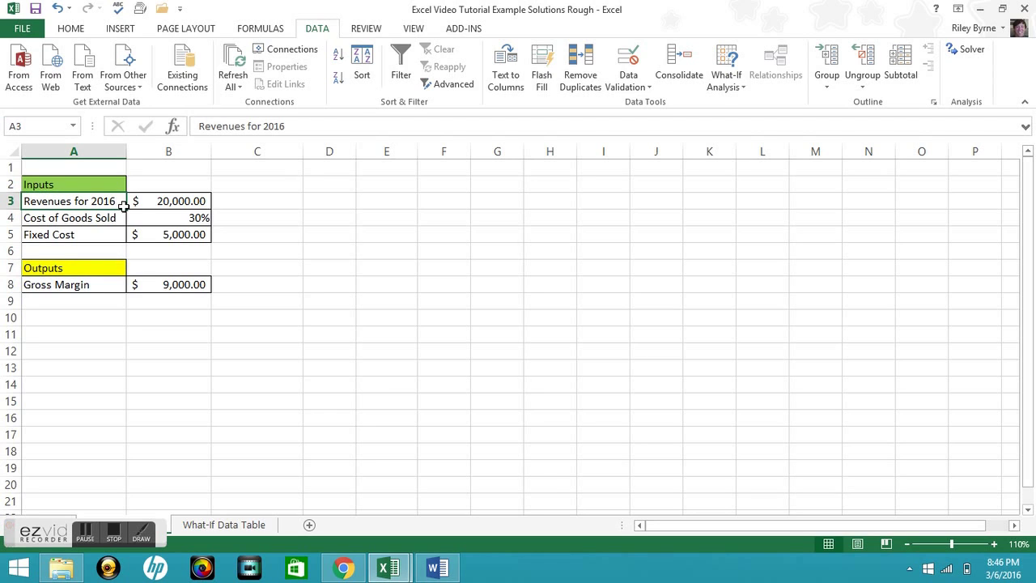
{"action": "left_click_drag", "start_coordinate": [123, 203], "coordinate": [122, 232]}
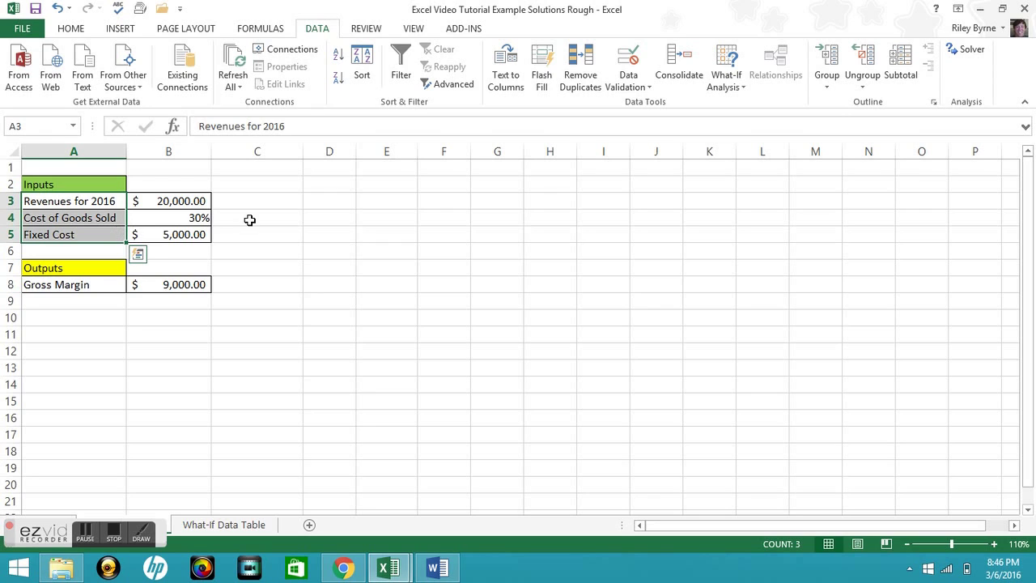
{"action": "left_click_drag", "start_coordinate": [202, 202], "coordinate": [203, 234]}
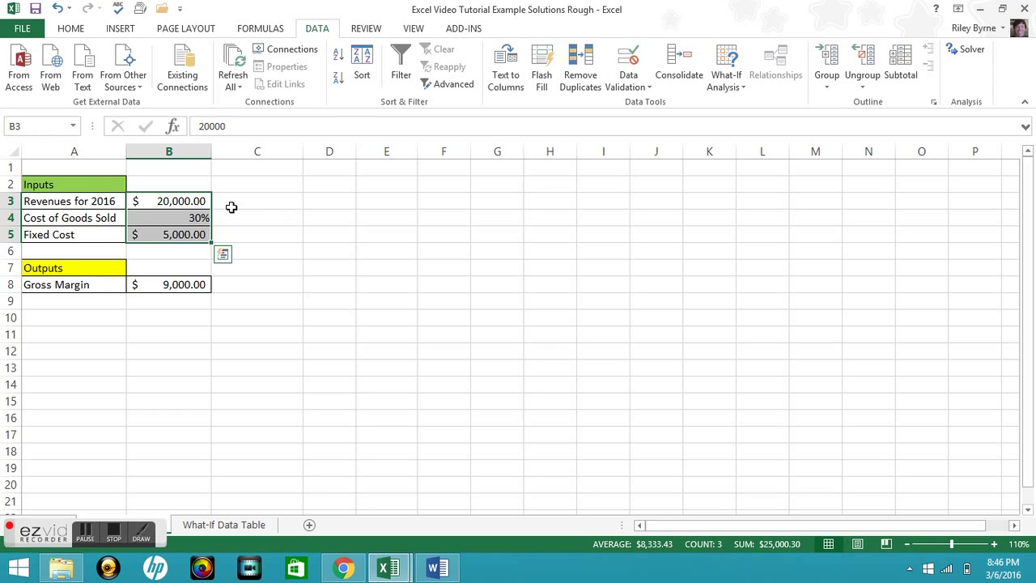
- Inspect the Gross Margin formula in B8 and leave it unchanged
{"action": "left_click", "coordinate": [184, 284]}
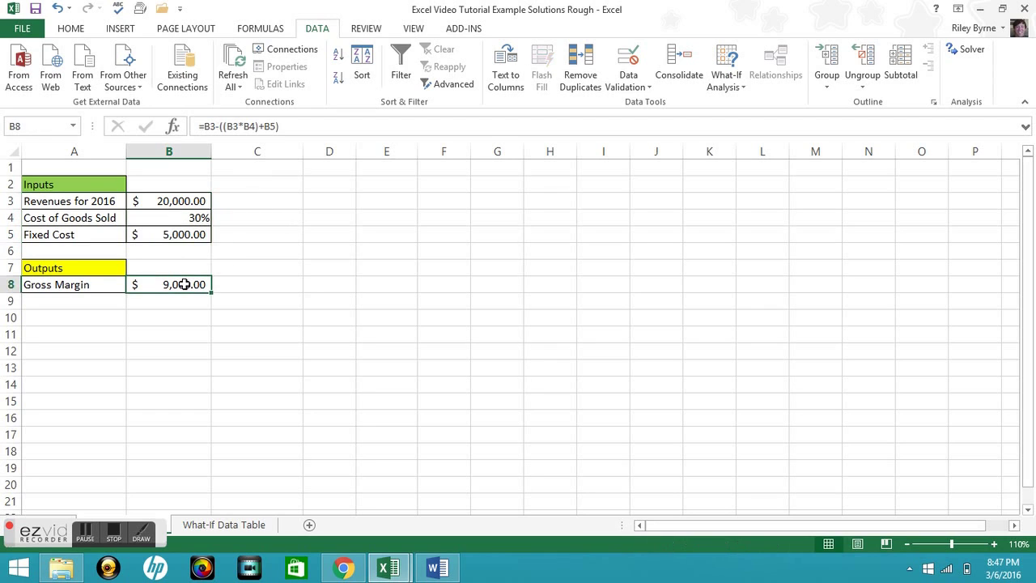
{"action": "left_click", "coordinate": [275, 127]}
{"action": "left_click_drag", "start_coordinate": [275, 127], "coordinate": [182, 126]}
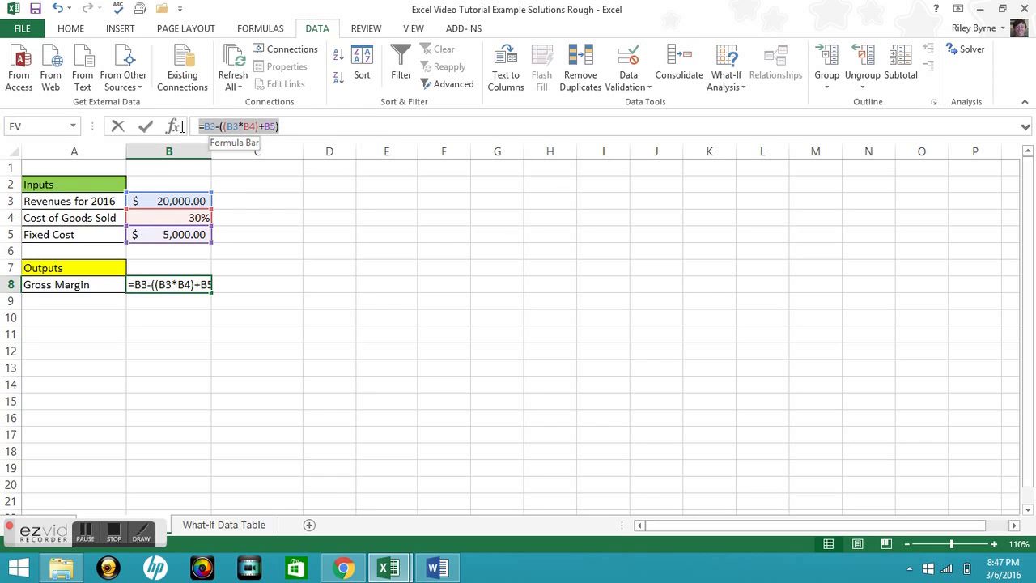
{"action": "left_click", "coordinate": [301, 130]}
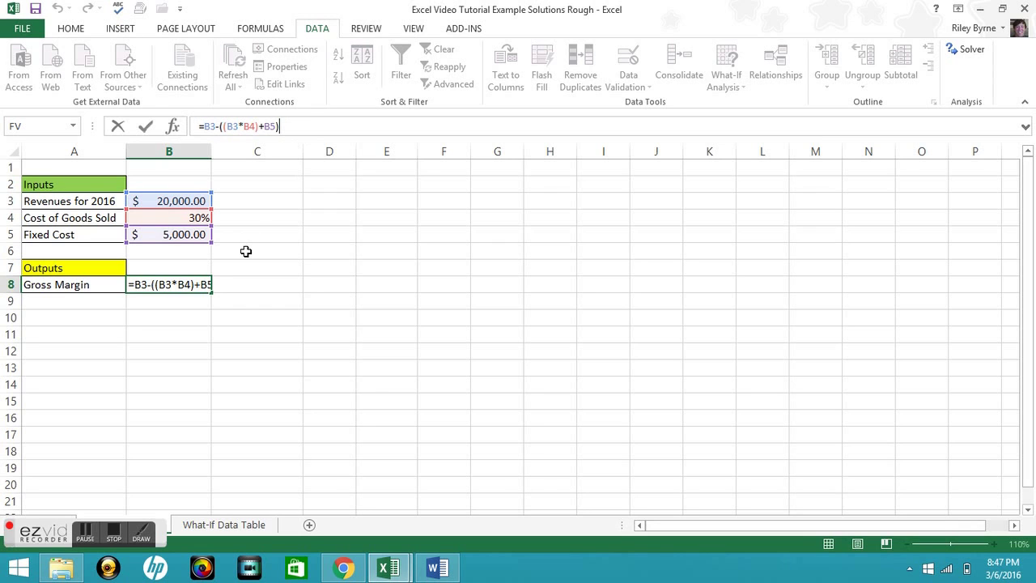
{"action": "key", "text": "Return"}
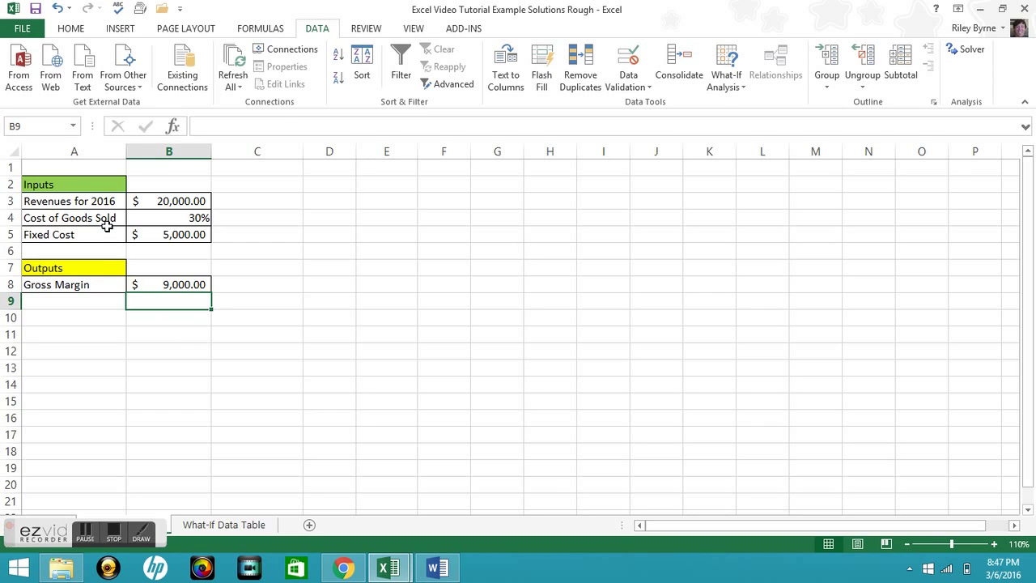
- Enter 15% and 20% in B12:B13 and extend the series to 45% in B18
{"action": "left_click_drag", "start_coordinate": [103, 217], "coordinate": [135, 220]}
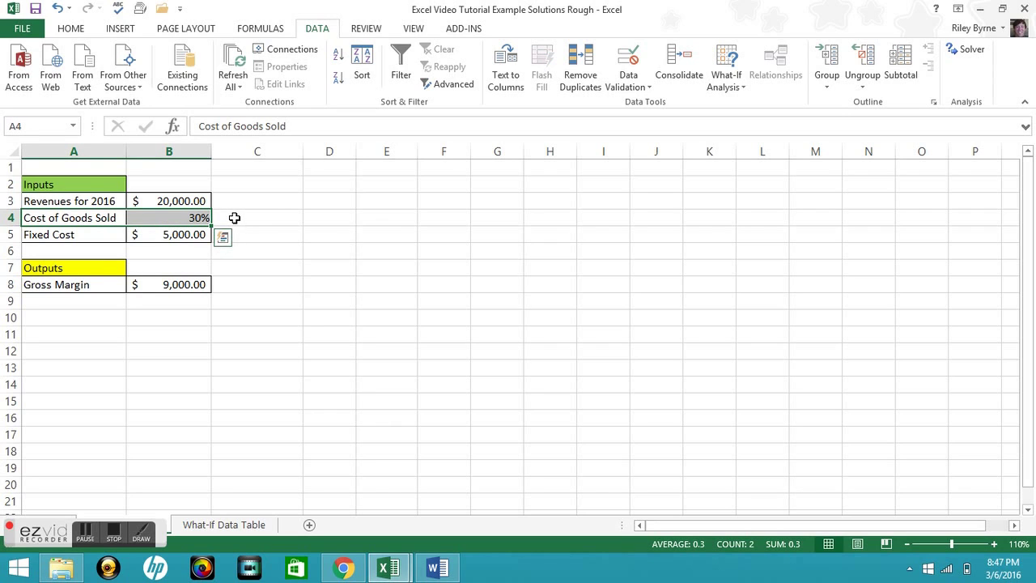
{"action": "left_click", "coordinate": [196, 215]}
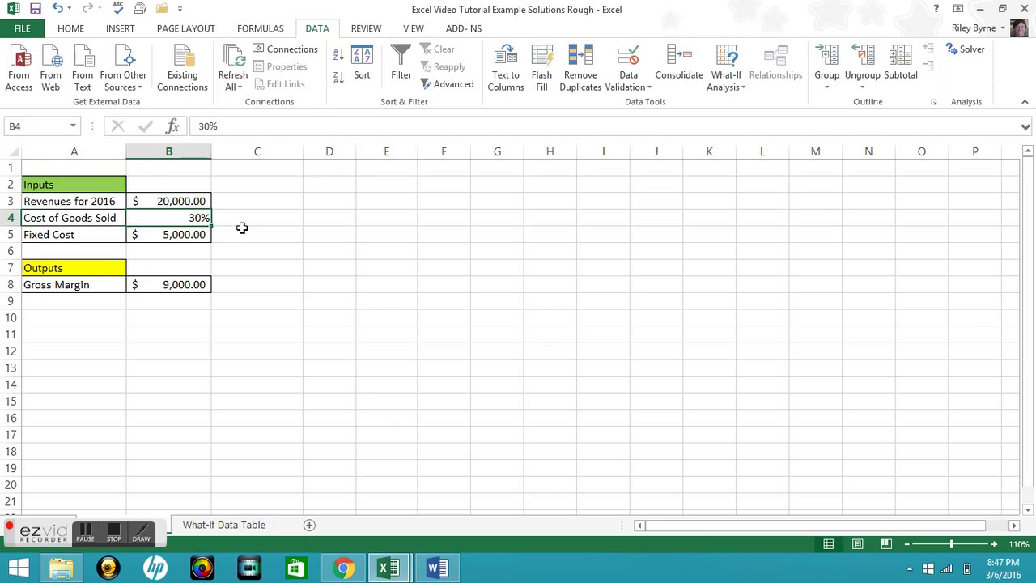
{"action": "left_click", "coordinate": [158, 353]}
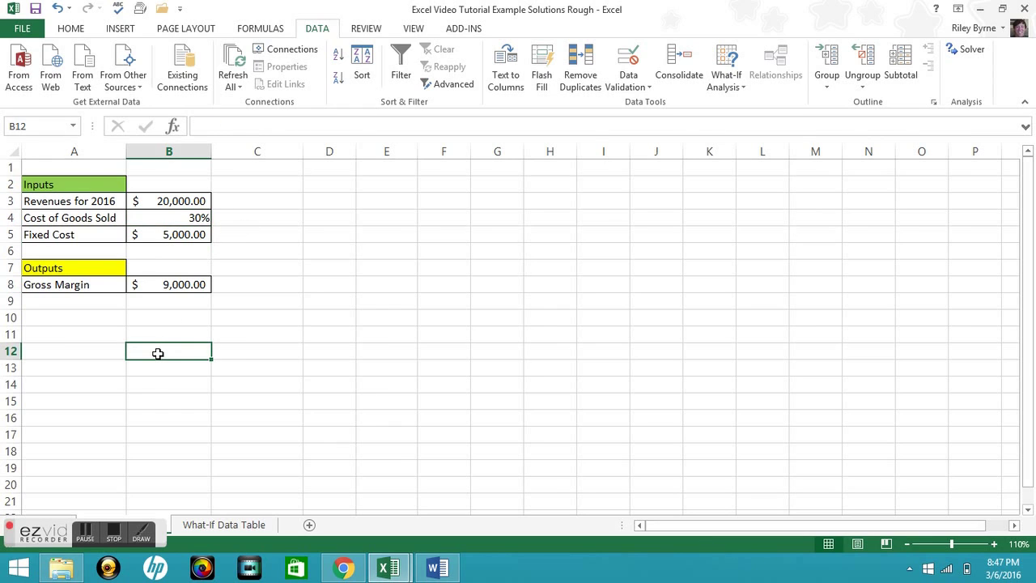
{"action": "type", "text": "15%"}
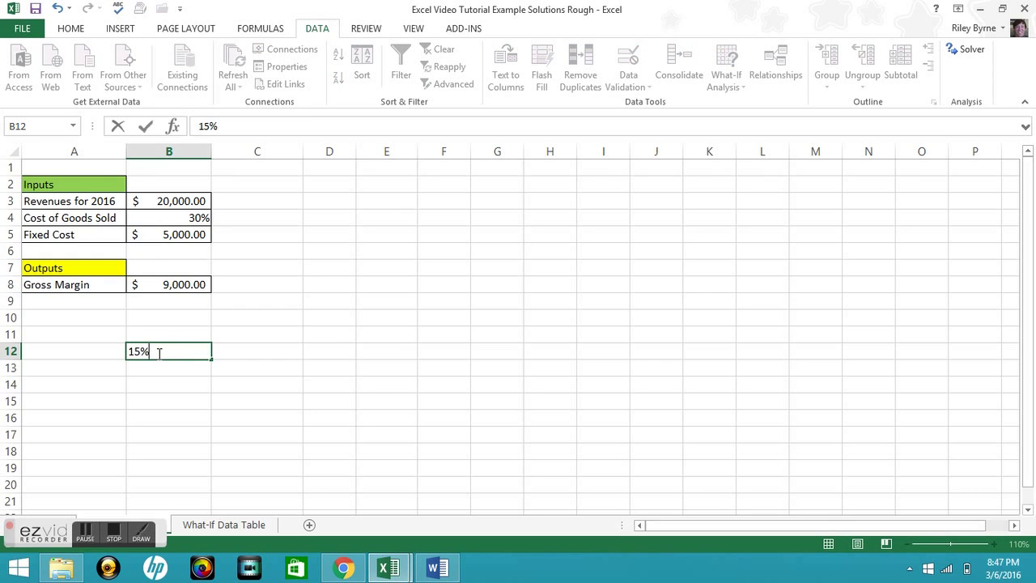
{"action": "key", "text": "Return"}
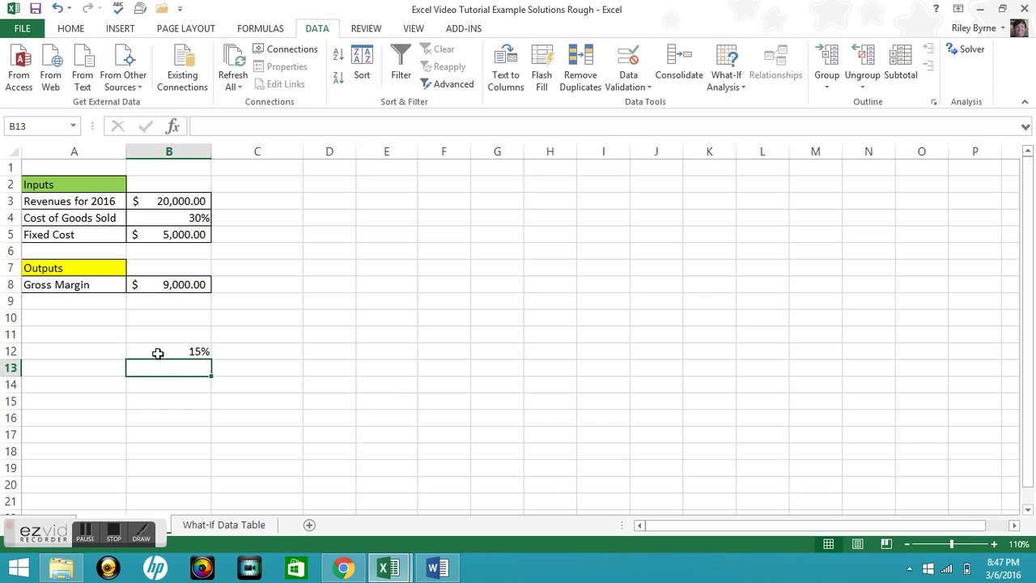
{"action": "type", "text": "20"}
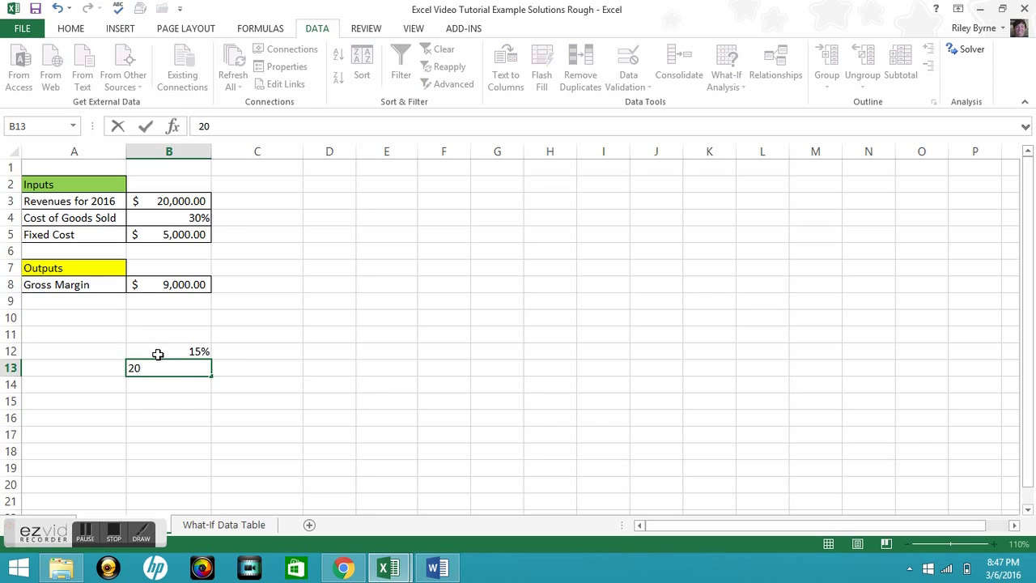
{"action": "type", "text": "%"}
{"action": "key", "text": "Return"}
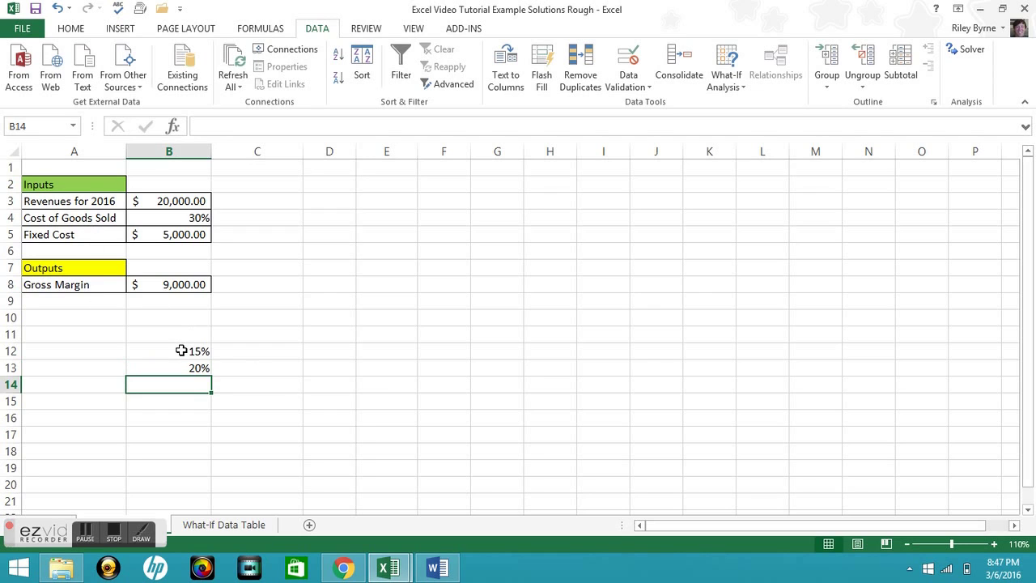
{"action": "left_click_drag", "start_coordinate": [183, 353], "coordinate": [210, 459]}
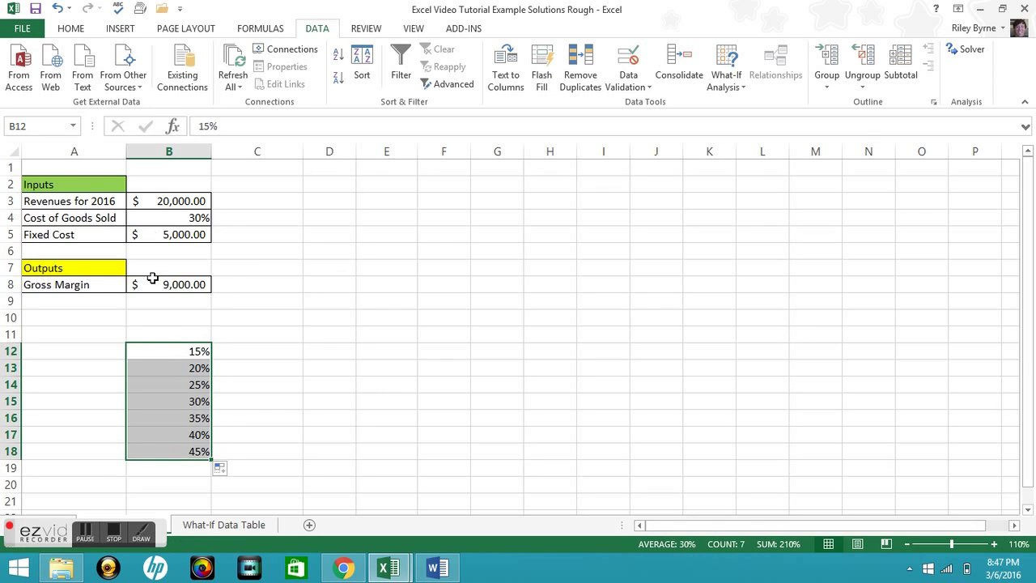
{"action": "left_click", "coordinate": [104, 354]}
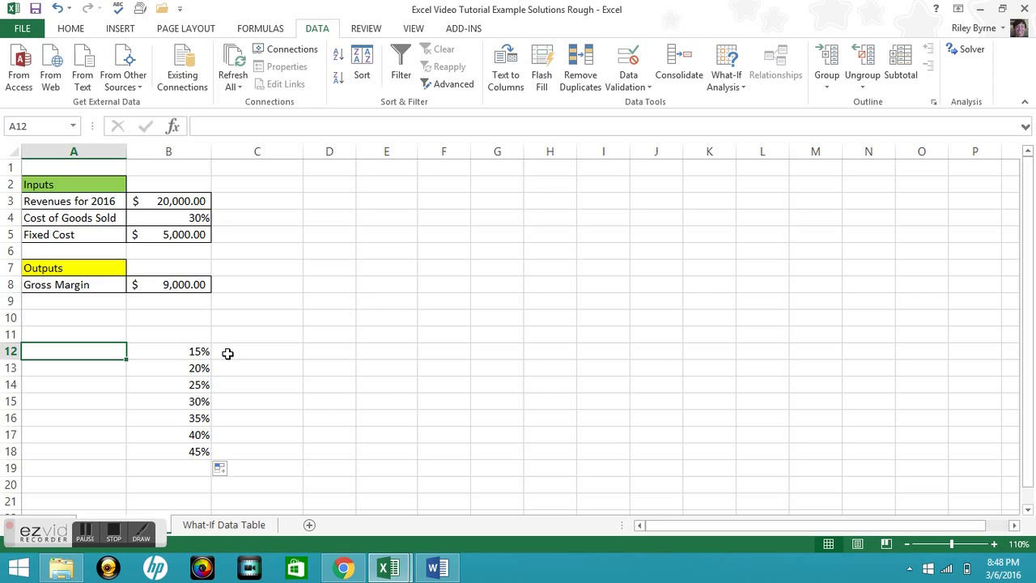
- Fill the 15%–45% percentage cells B12:B18 light green
{"action": "left_click_drag", "start_coordinate": [167, 352], "coordinate": [170, 455]}
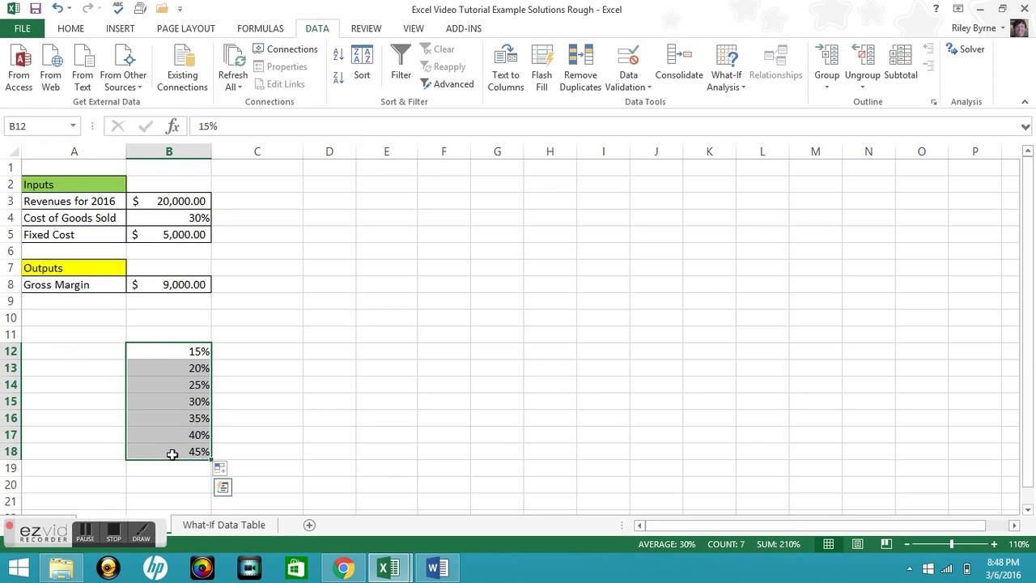
{"action": "left_click", "coordinate": [63, 29]}
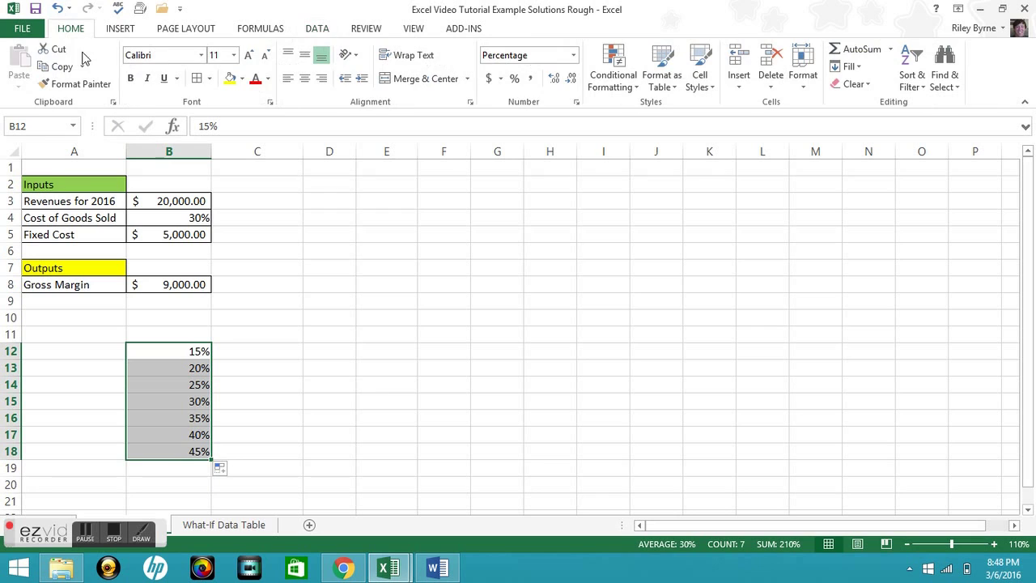
{"action": "left_click", "coordinate": [242, 78]}
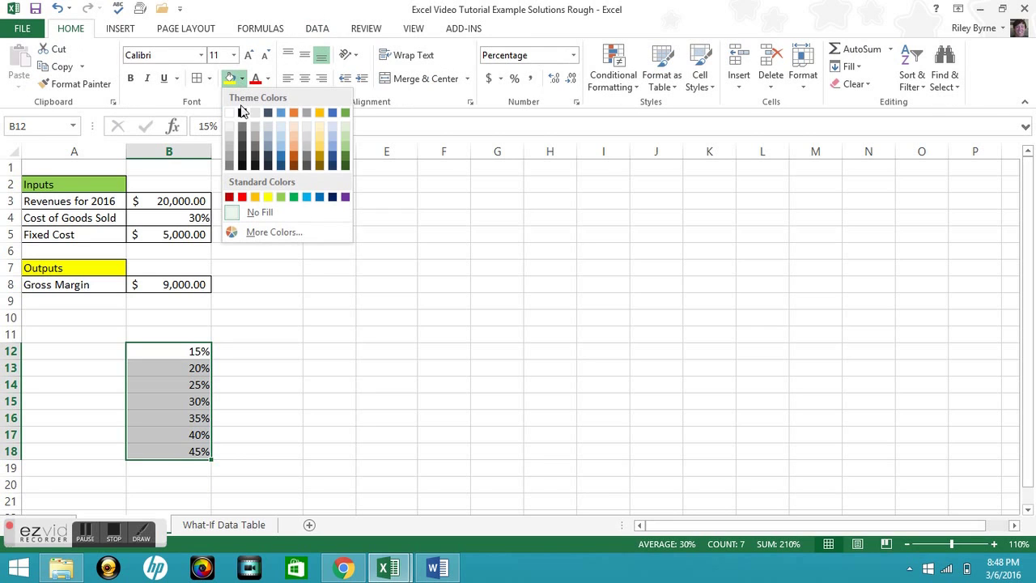
{"action": "left_click", "coordinate": [280, 196]}
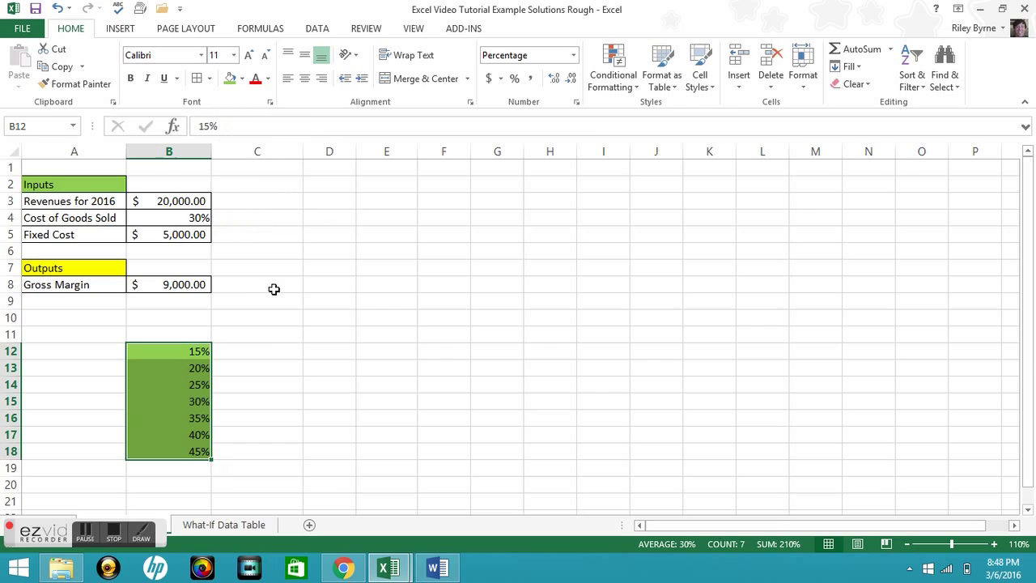
- Fill C12:C18 yellow and select cell C11 above them
{"action": "left_click_drag", "start_coordinate": [251, 353], "coordinate": [250, 453]}
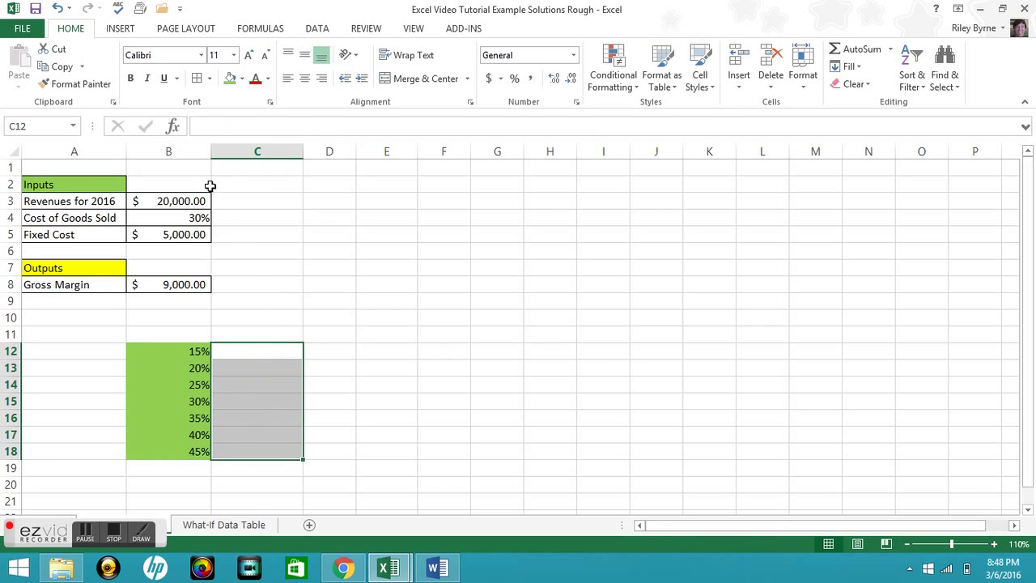
{"action": "left_click", "coordinate": [241, 78]}
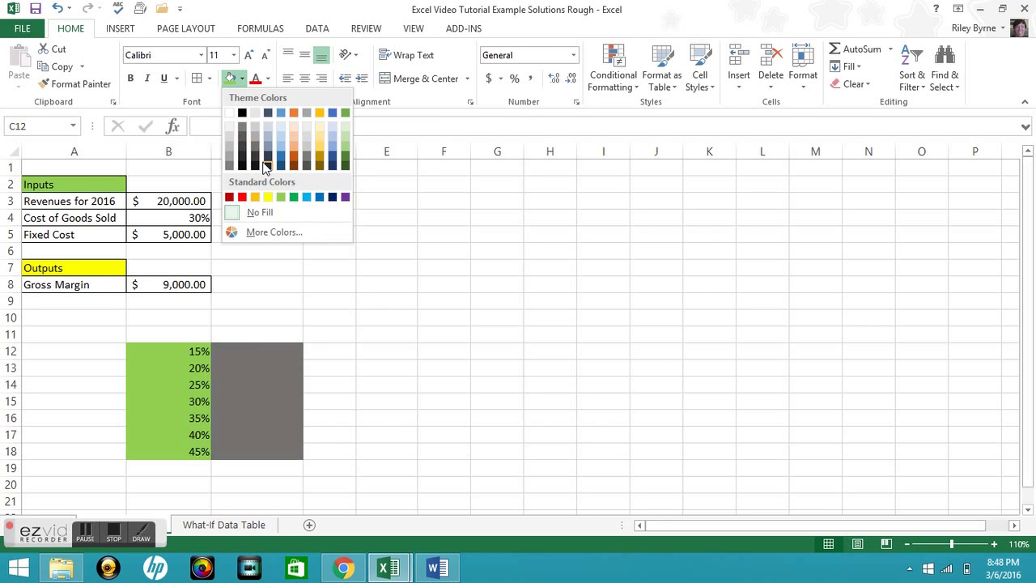
{"action": "left_click", "coordinate": [268, 197]}
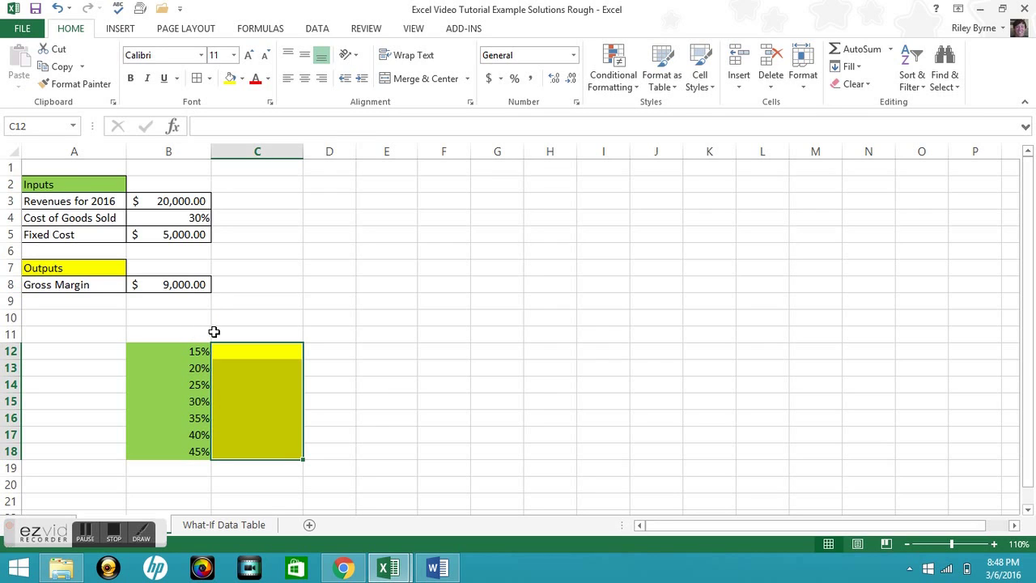
{"action": "left_click", "coordinate": [234, 332]}
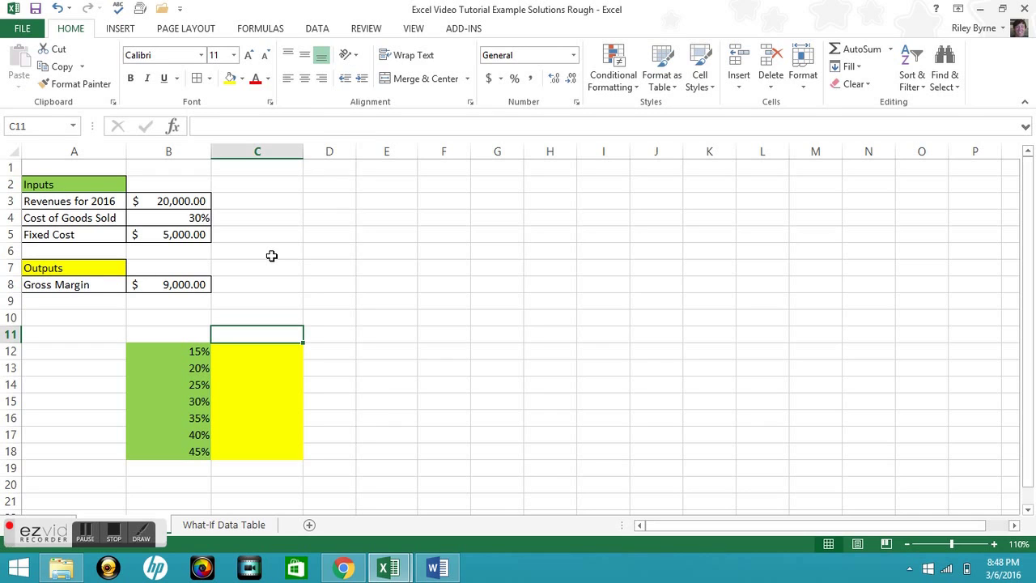
- Link C11 to the Gross Margin with =B8, displaying $9,000.00
{"action": "type", "text": "="}
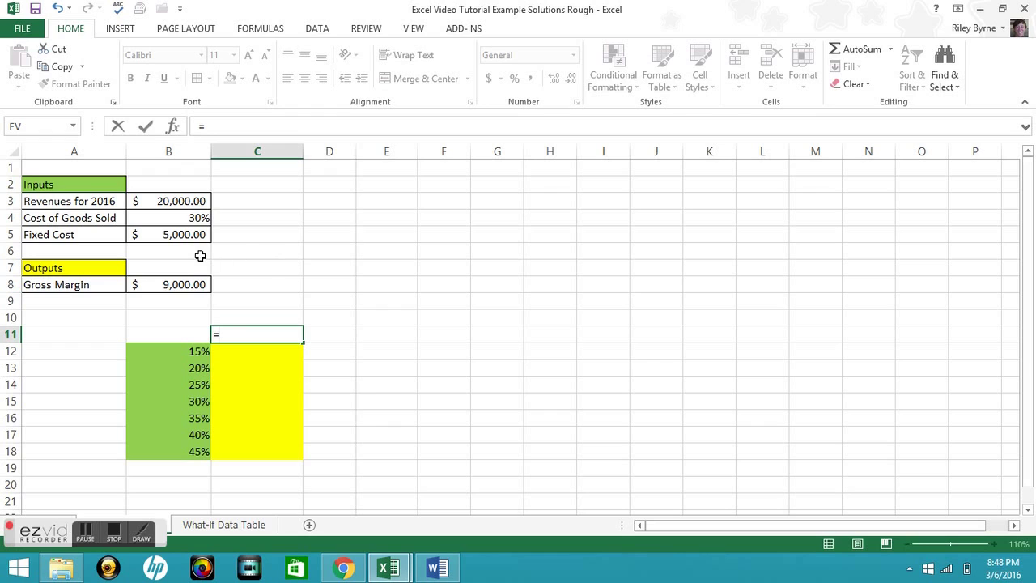
{"action": "left_click", "coordinate": [161, 285]}
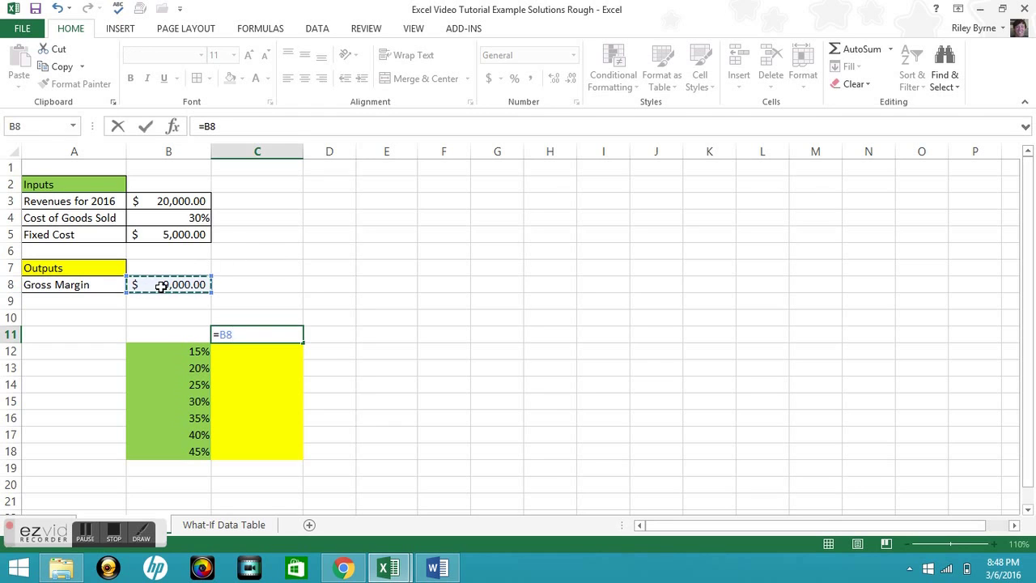
{"action": "key", "text": "Return"}
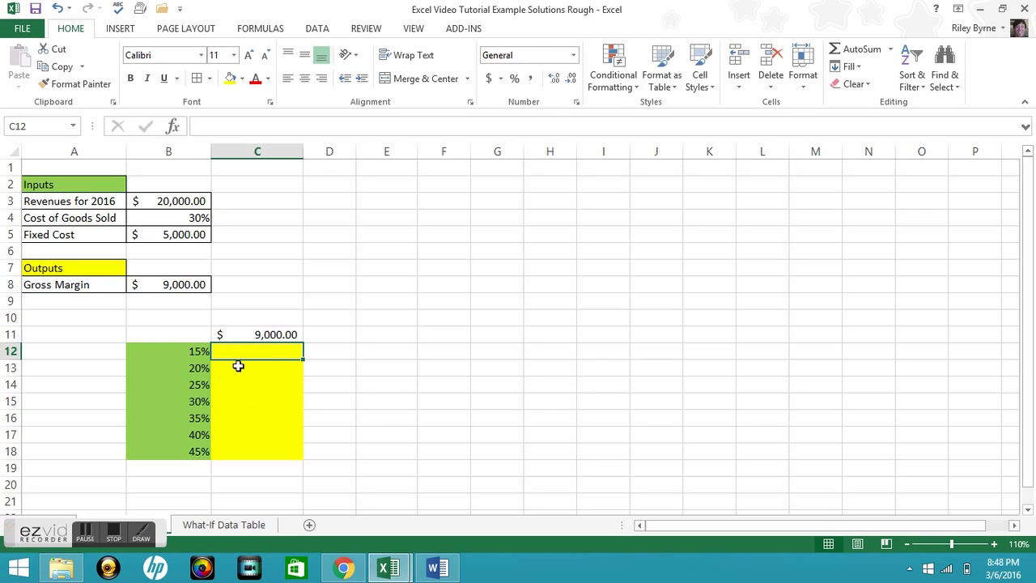
- Apply All Borders to B11:C18, then check the bordered inputs, outputs and C11 link
{"action": "left_click_drag", "start_coordinate": [162, 331], "coordinate": [234, 451]}
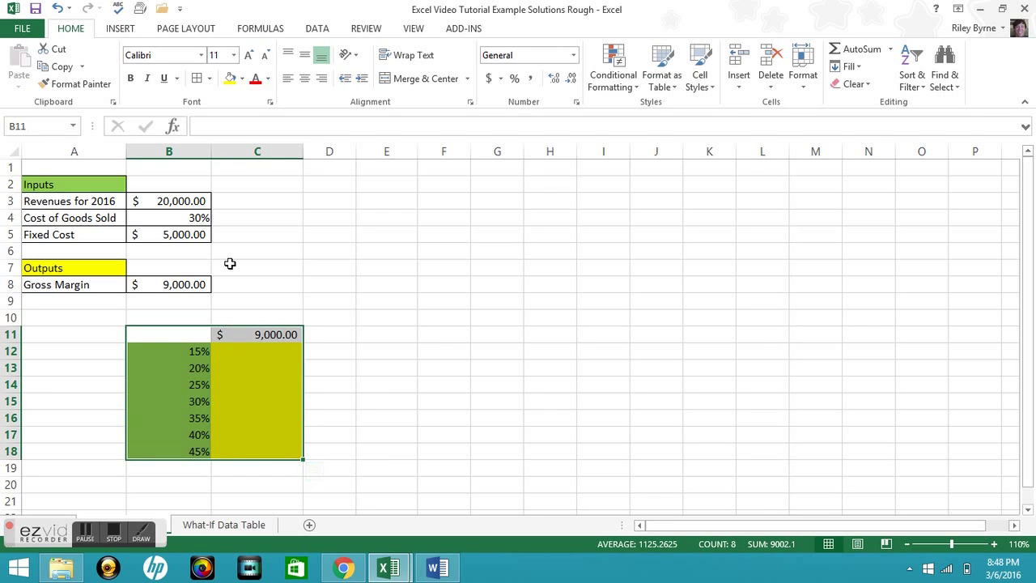
{"action": "left_click", "coordinate": [202, 81]}
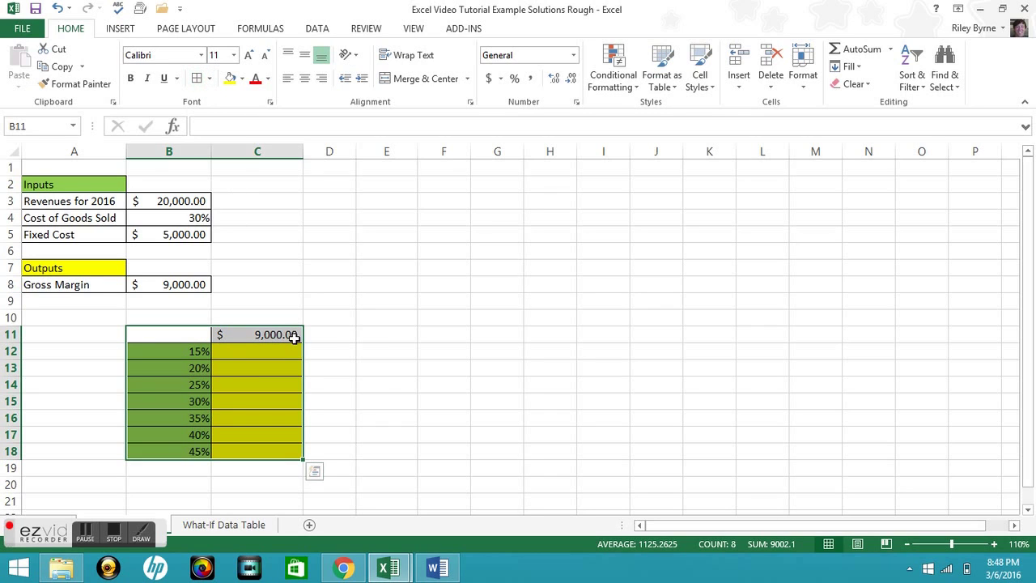
{"action": "left_click", "coordinate": [273, 317]}
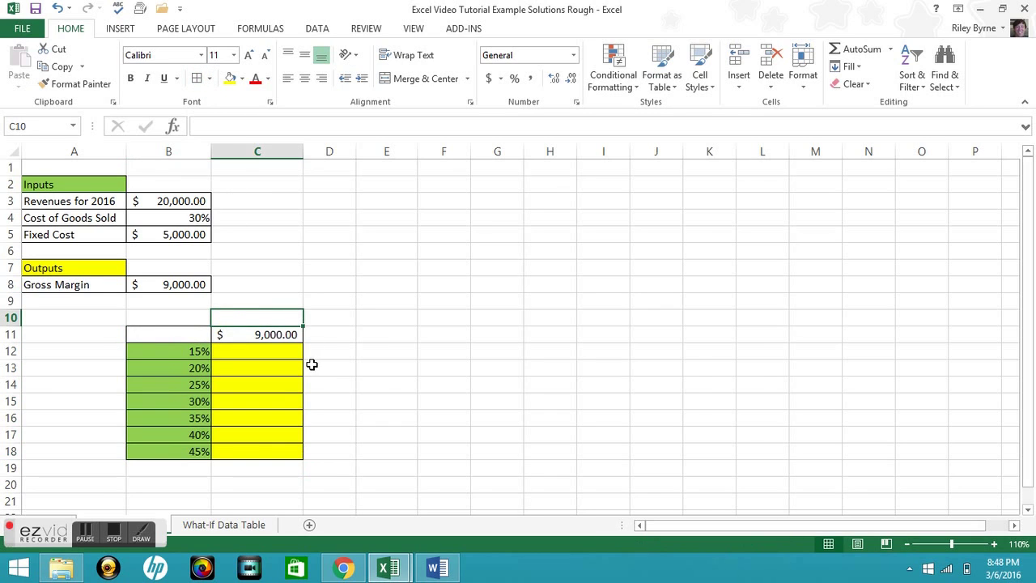
{"action": "left_click_drag", "start_coordinate": [197, 352], "coordinate": [191, 445]}
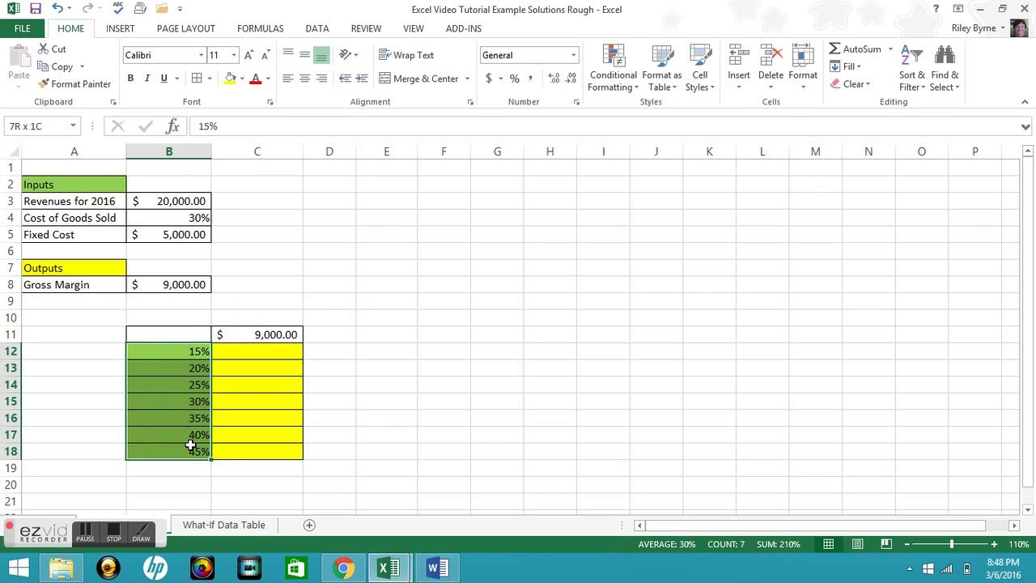
{"action": "left_click_drag", "start_coordinate": [278, 352], "coordinate": [277, 451]}
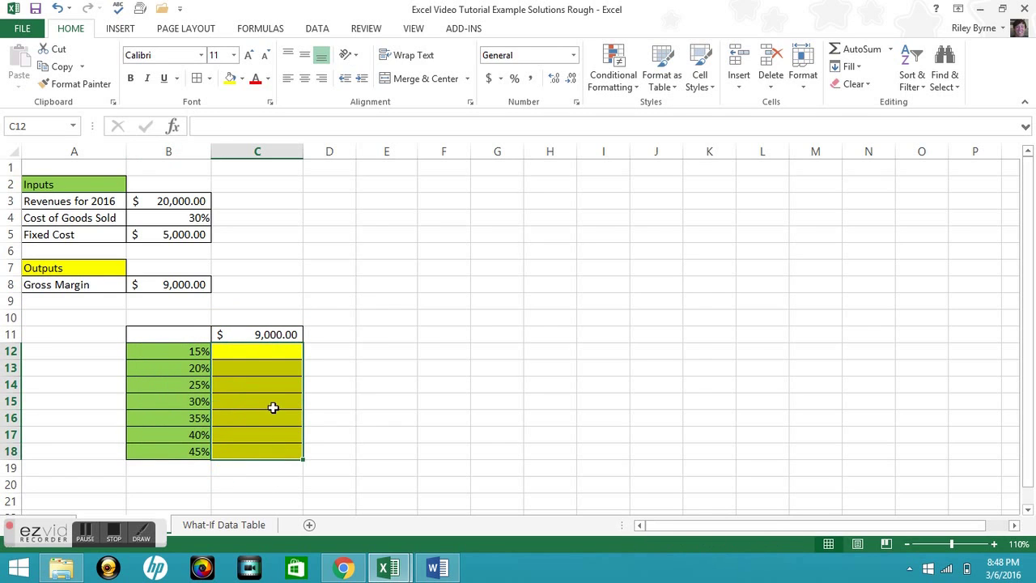
{"action": "left_click", "coordinate": [255, 331]}
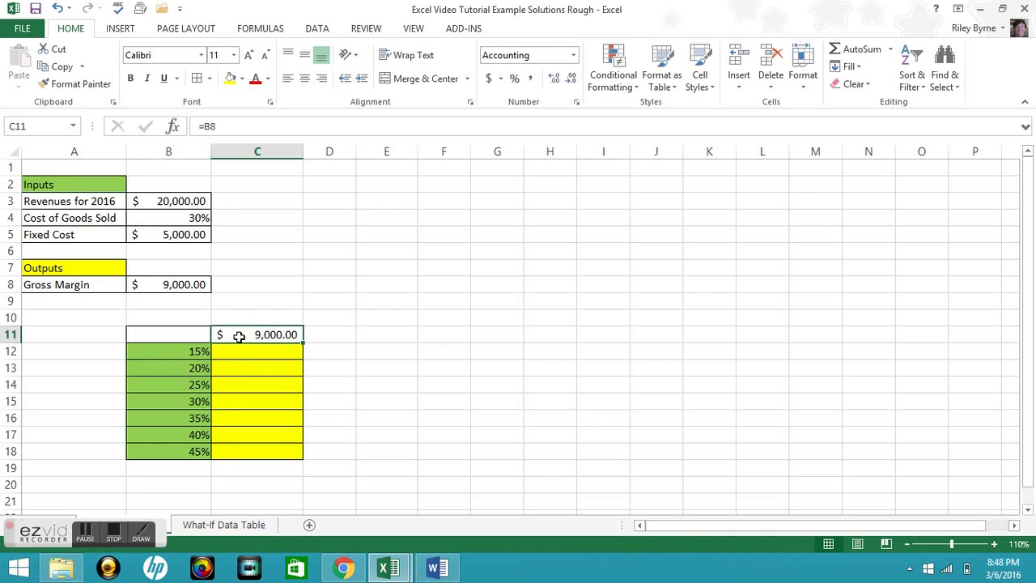
{"action": "left_click_drag", "start_coordinate": [181, 333], "coordinate": [243, 449]}
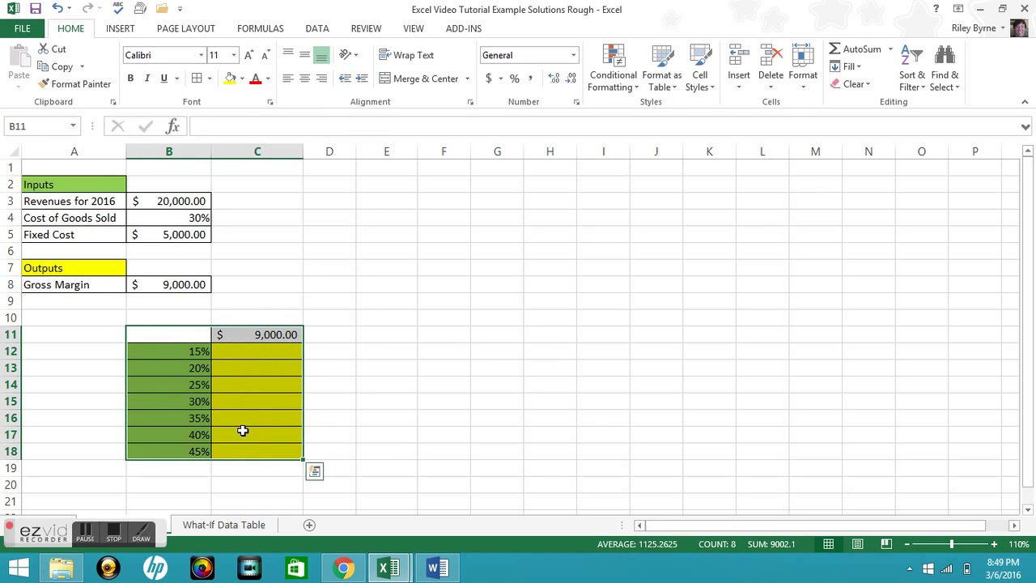
- Open Data Table from Data > What-If Analysis for the B11:C18 range
{"action": "left_click", "coordinate": [318, 28]}
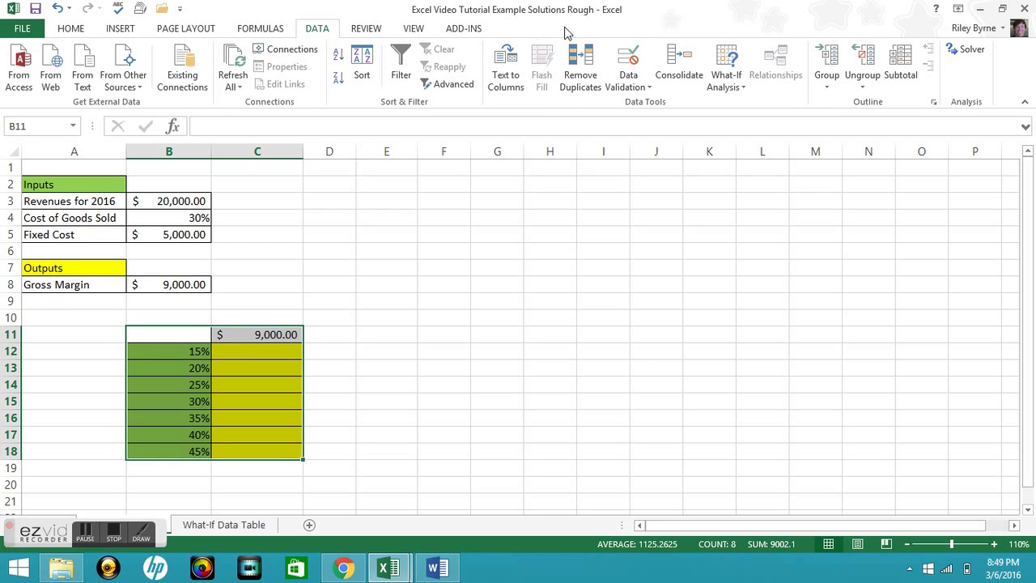
{"action": "left_click", "coordinate": [739, 86]}
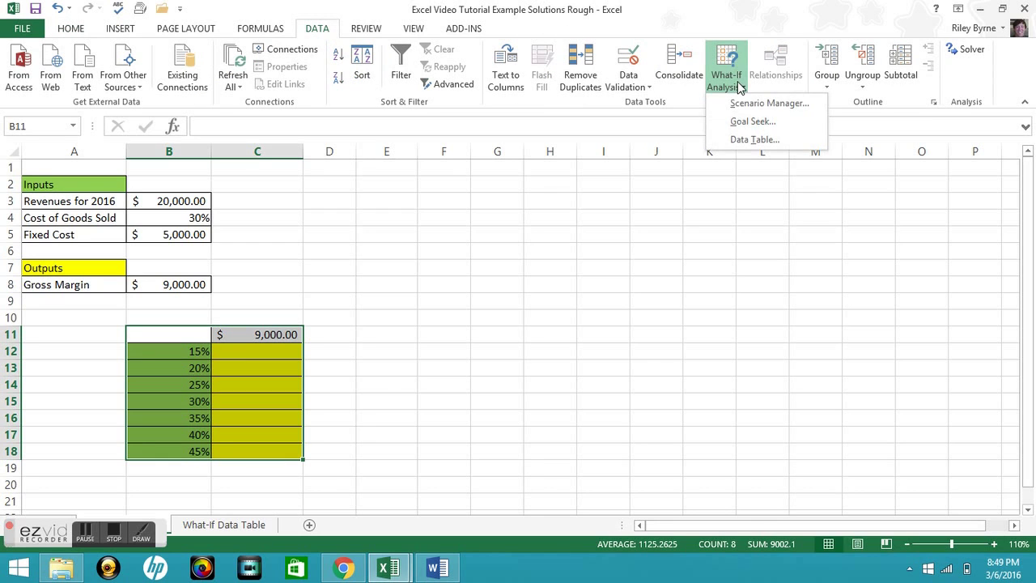
{"action": "left_click", "coordinate": [755, 139]}
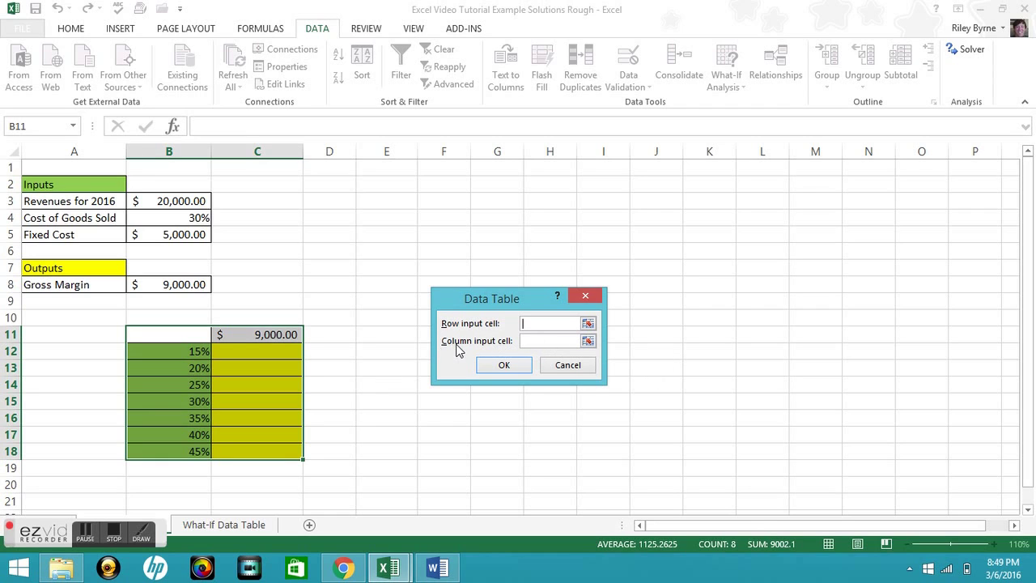
- Set $B$4 as the column input cell, producing gross margins 12000 down to 6000
{"action": "left_click", "coordinate": [589, 341]}
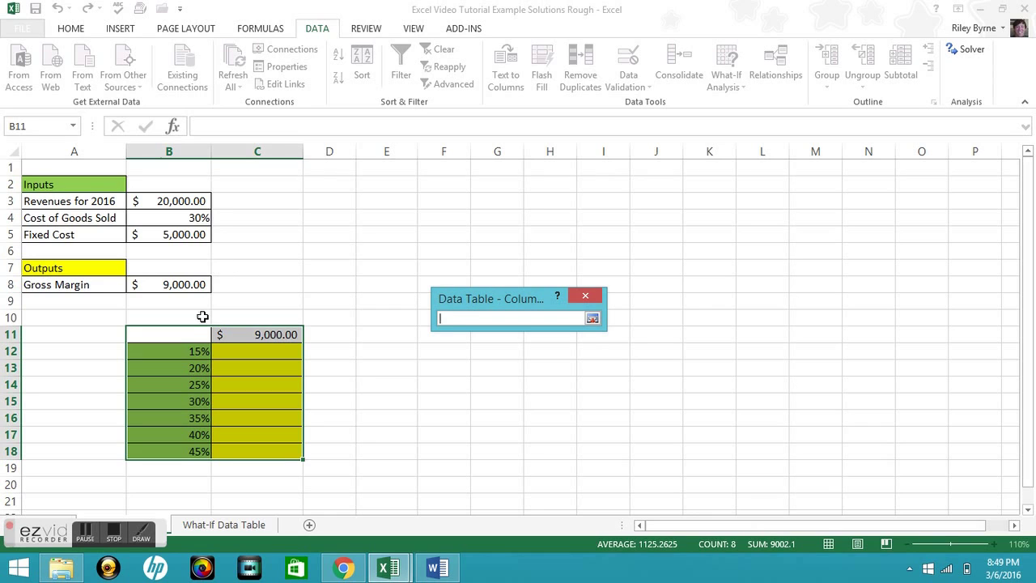
{"action": "left_click", "coordinate": [163, 219]}
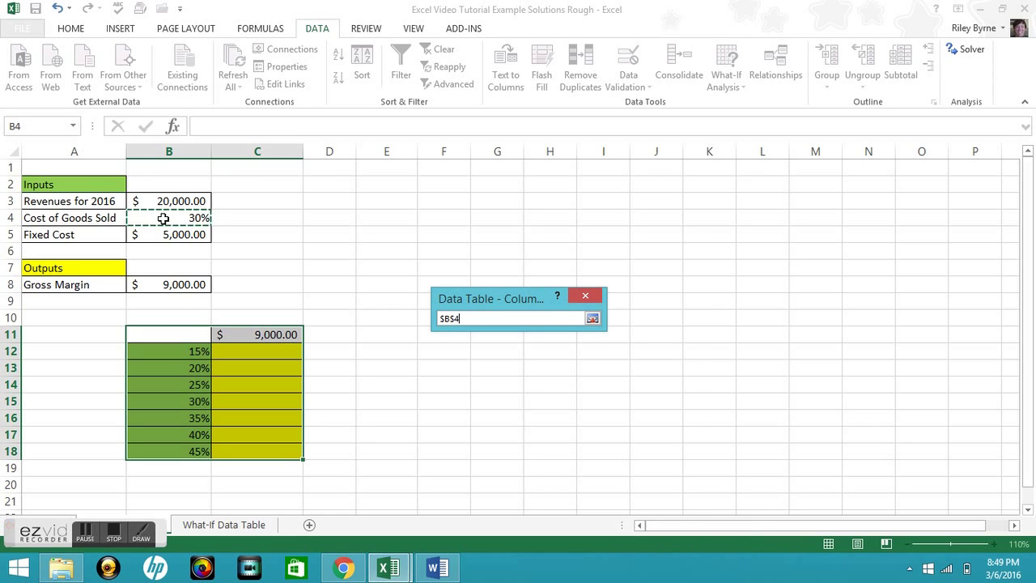
{"action": "left_click", "coordinate": [591, 319]}
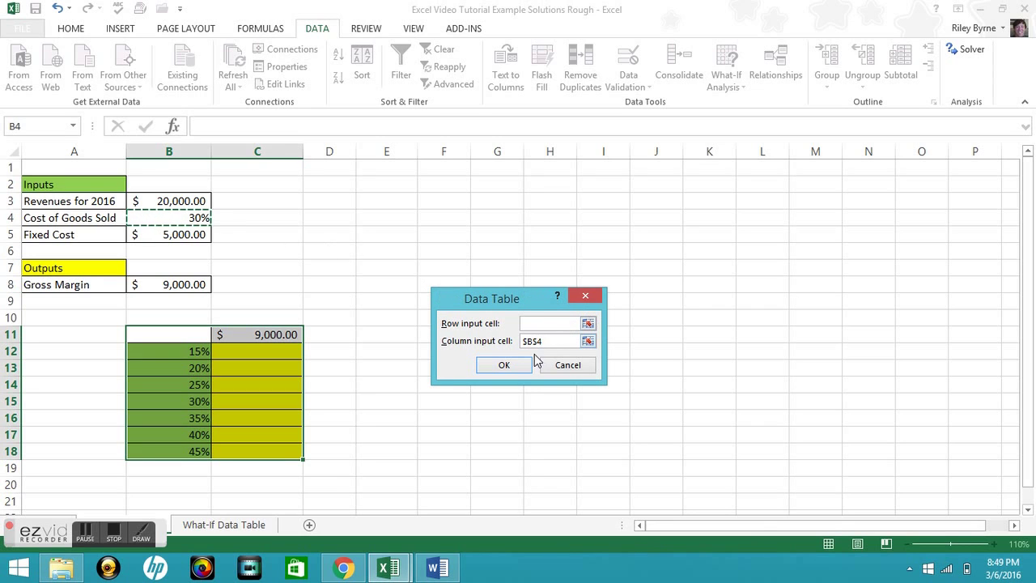
{"action": "left_click", "coordinate": [518, 365]}
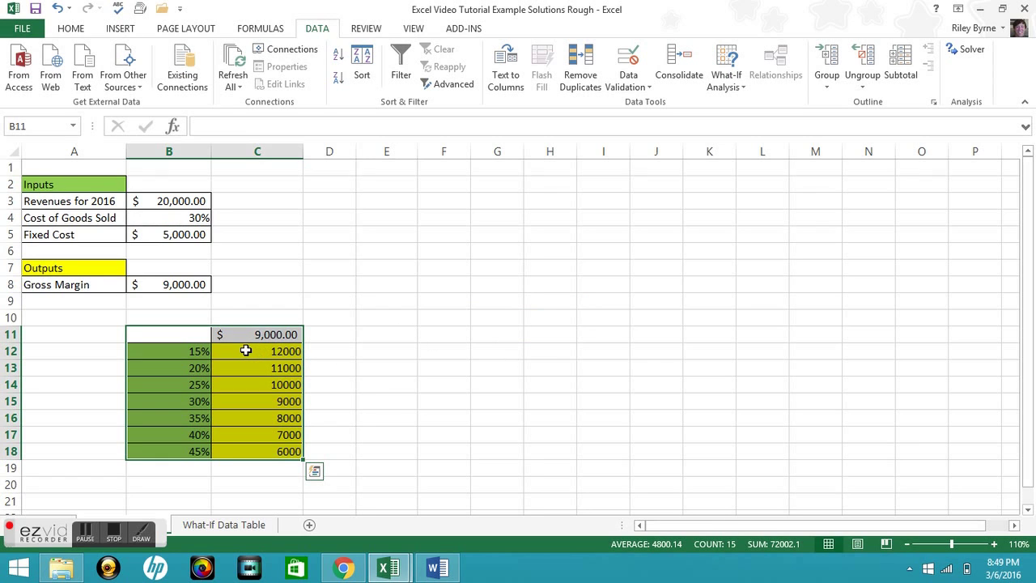
- Apply Accounting Number Format to the C12:C18 results
{"action": "left_click", "coordinate": [246, 351]}
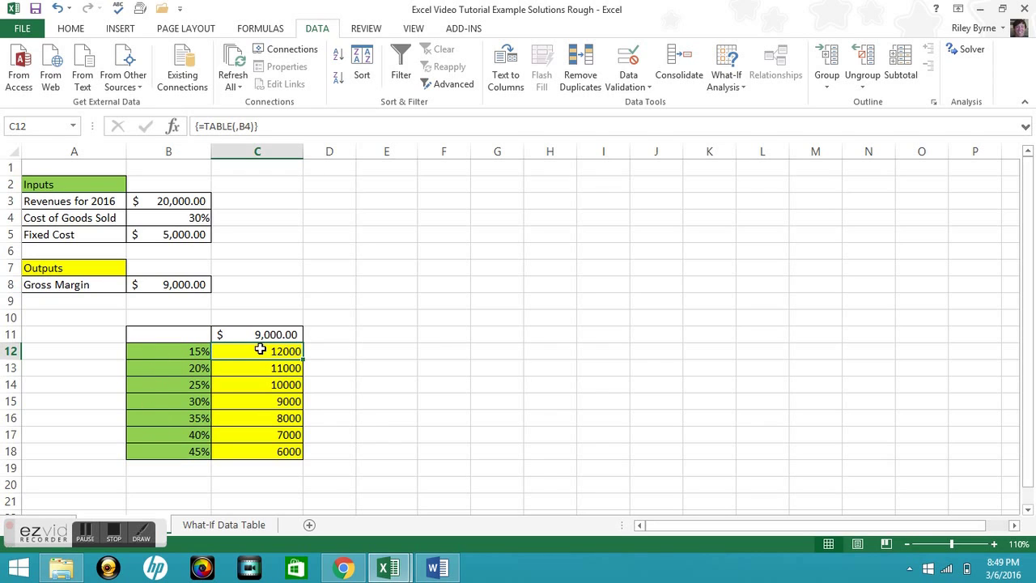
{"action": "left_click_drag", "start_coordinate": [258, 350], "coordinate": [259, 452]}
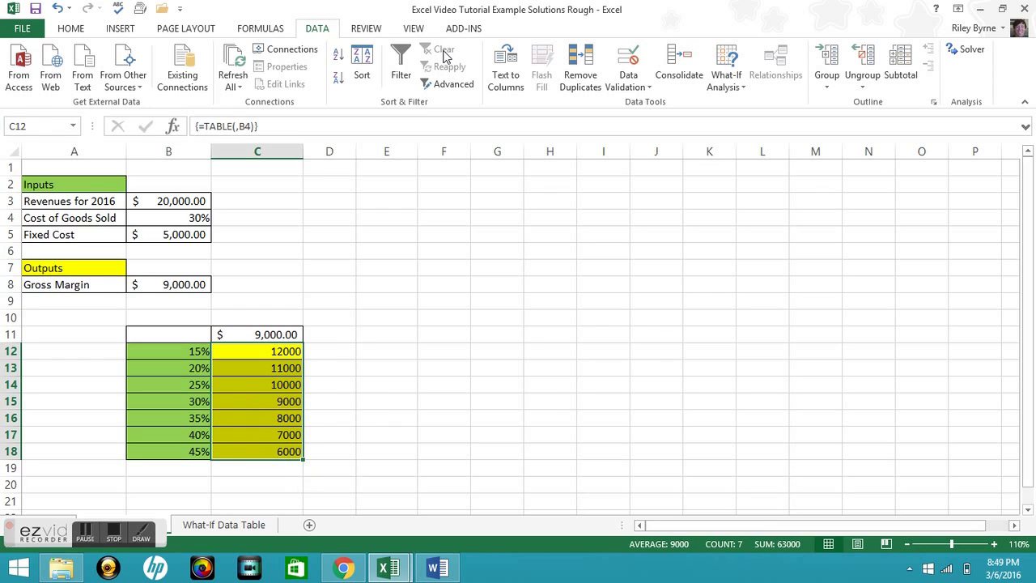
{"action": "left_click", "coordinate": [60, 34]}
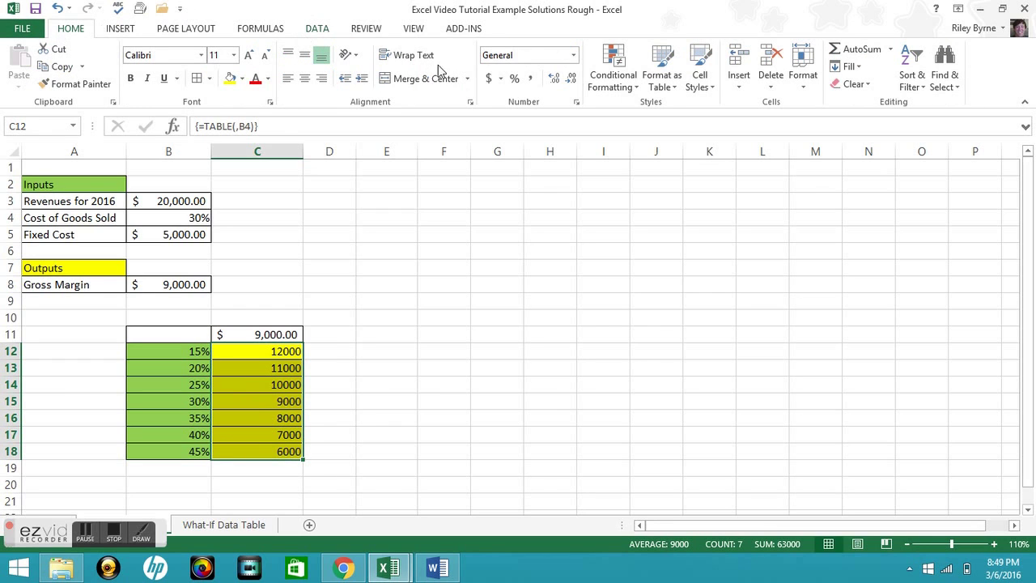
{"action": "left_click", "coordinate": [489, 78]}
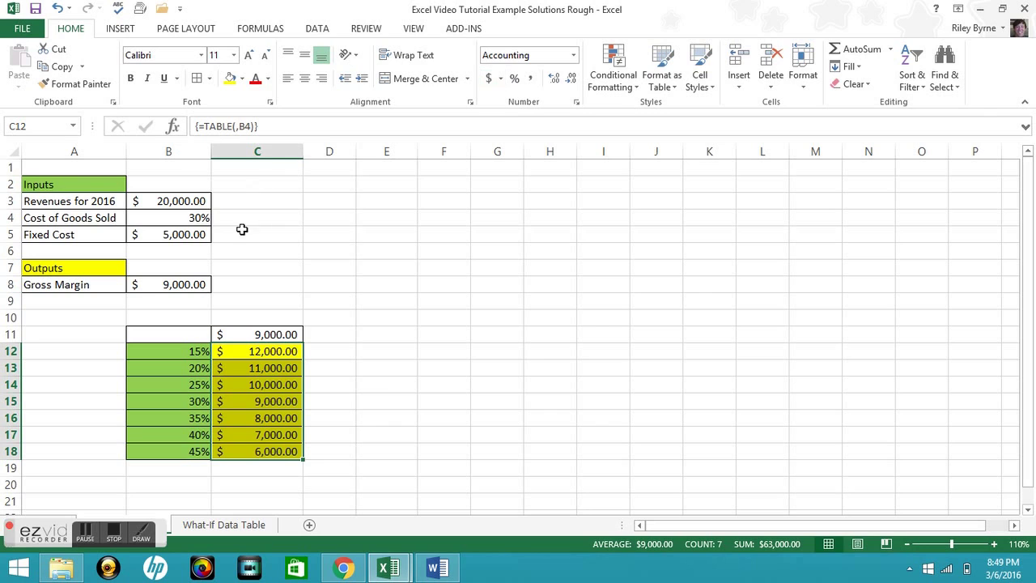
- Compare the 30% input in B15 with its result in C15 and the B8 formula
{"action": "left_click", "coordinate": [167, 398]}
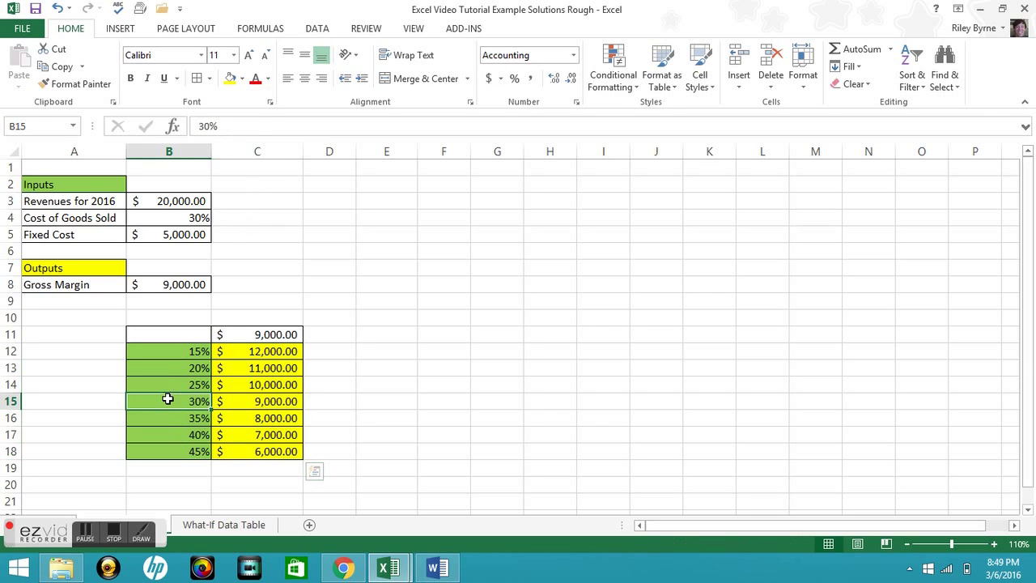
{"action": "left_click_drag", "start_coordinate": [223, 402], "coordinate": [180, 405]}
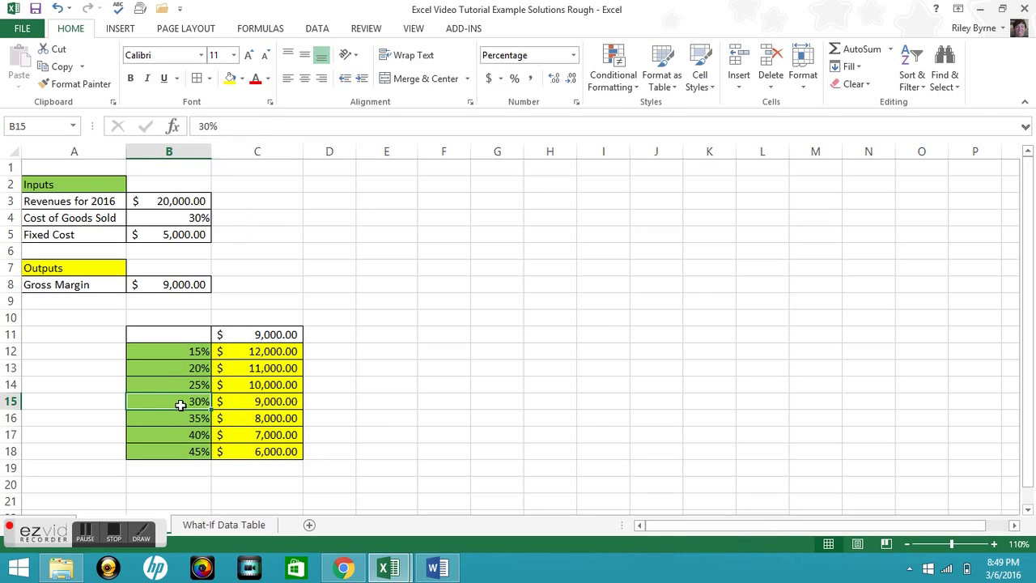
{"action": "left_click", "coordinate": [168, 286]}
{"action": "left_click", "coordinate": [275, 401]}
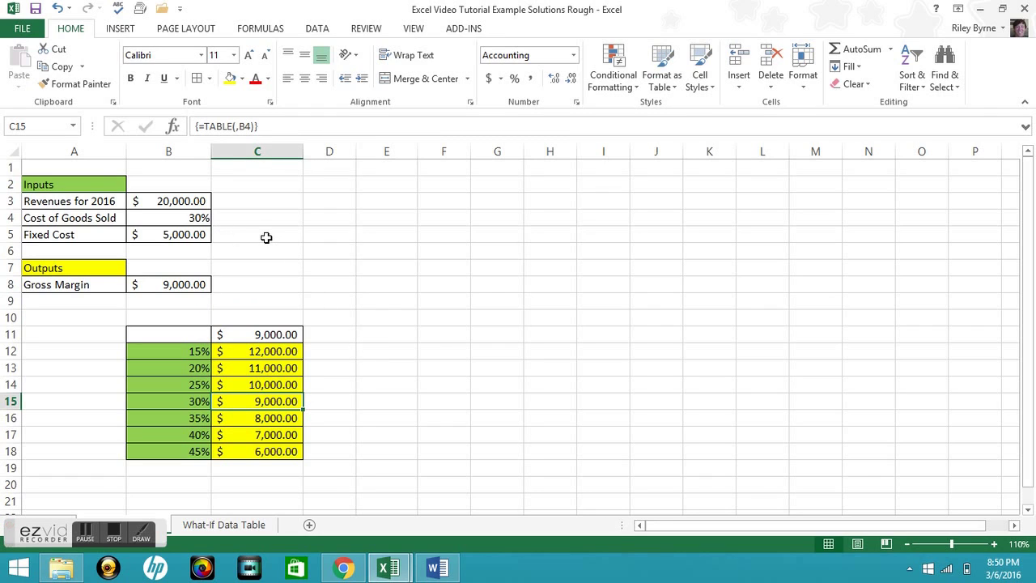
{"action": "left_click", "coordinate": [162, 236]}
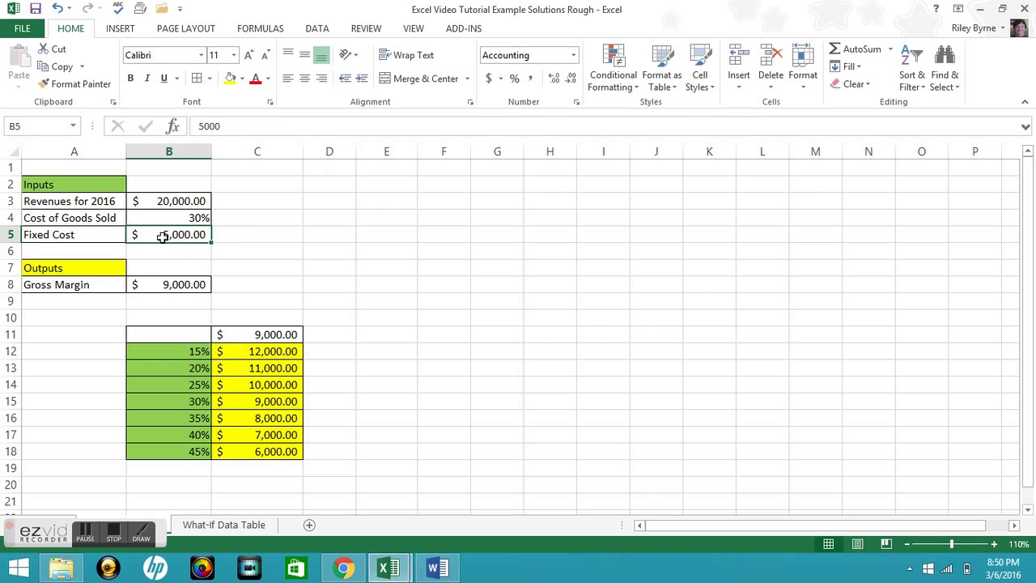
{"action": "type", "text": "4000"}
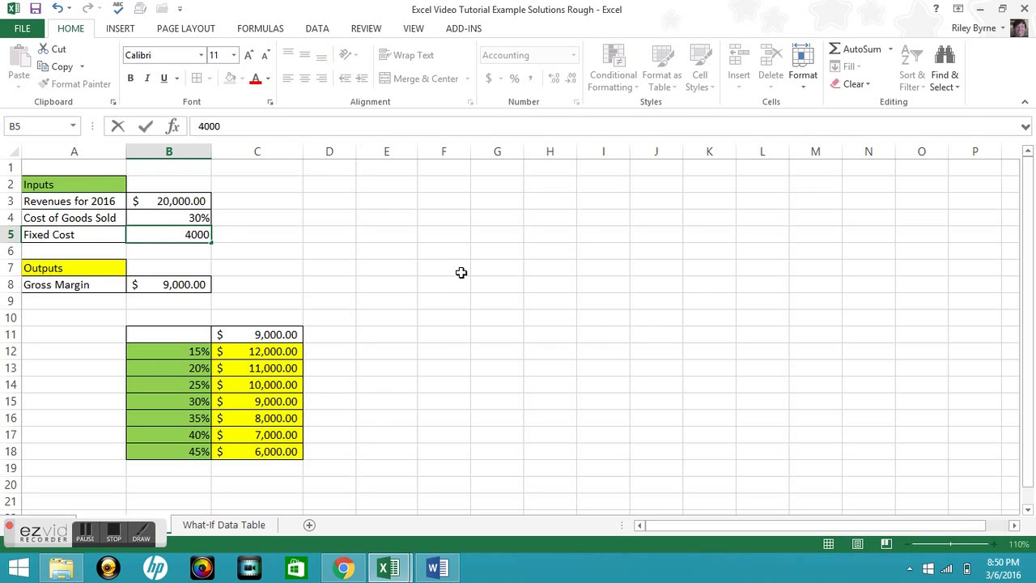
{"action": "key", "text": "Return"}
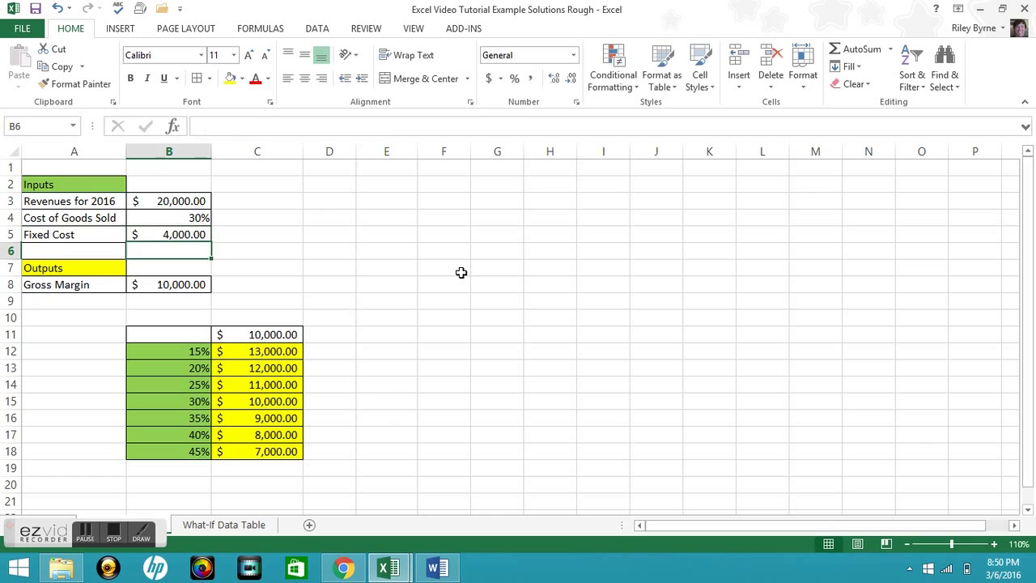
{"action": "left_click", "coordinate": [145, 285]}
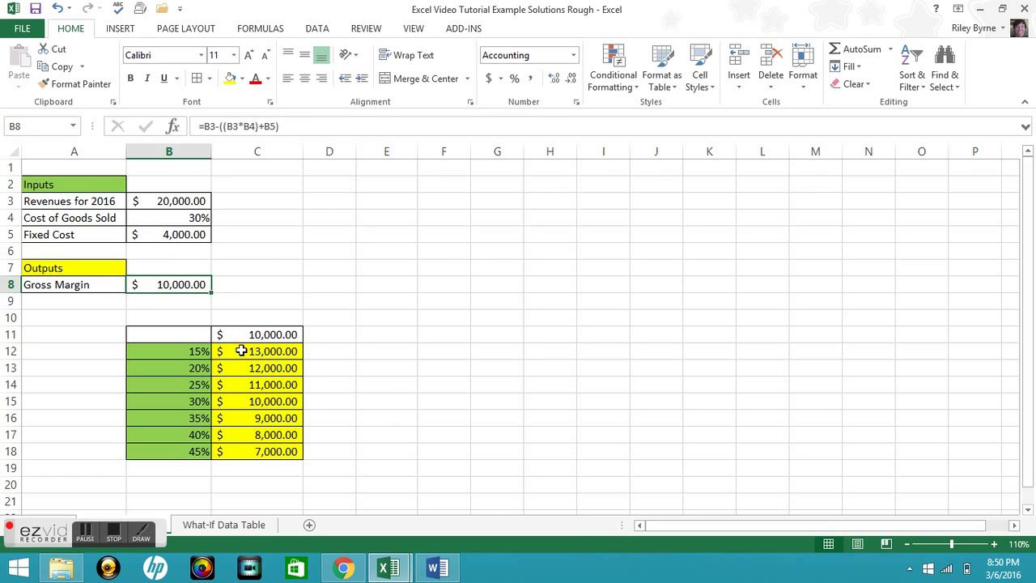
{"action": "left_click_drag", "start_coordinate": [239, 352], "coordinate": [238, 456]}
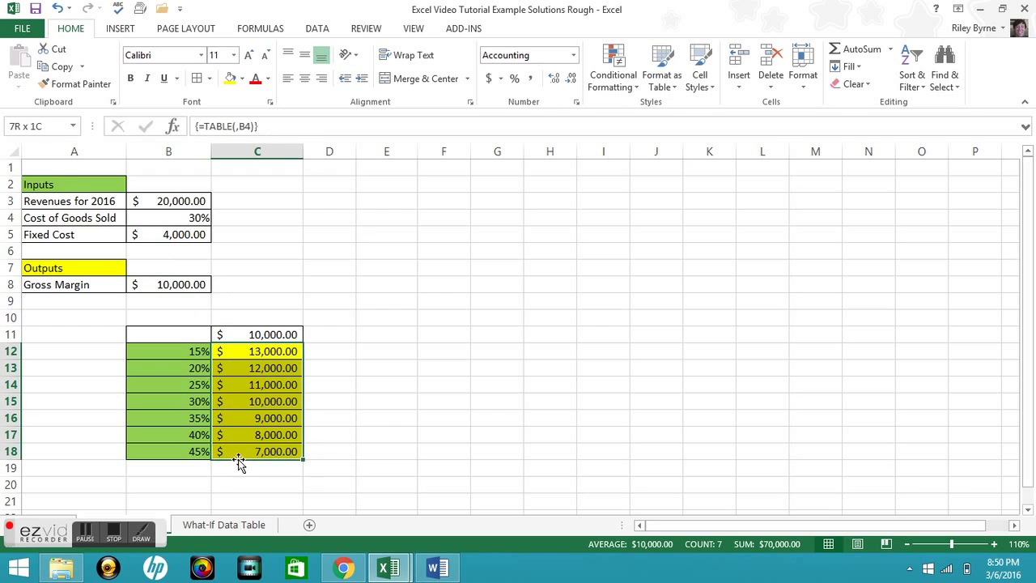
{"action": "left_click", "coordinate": [181, 234]}
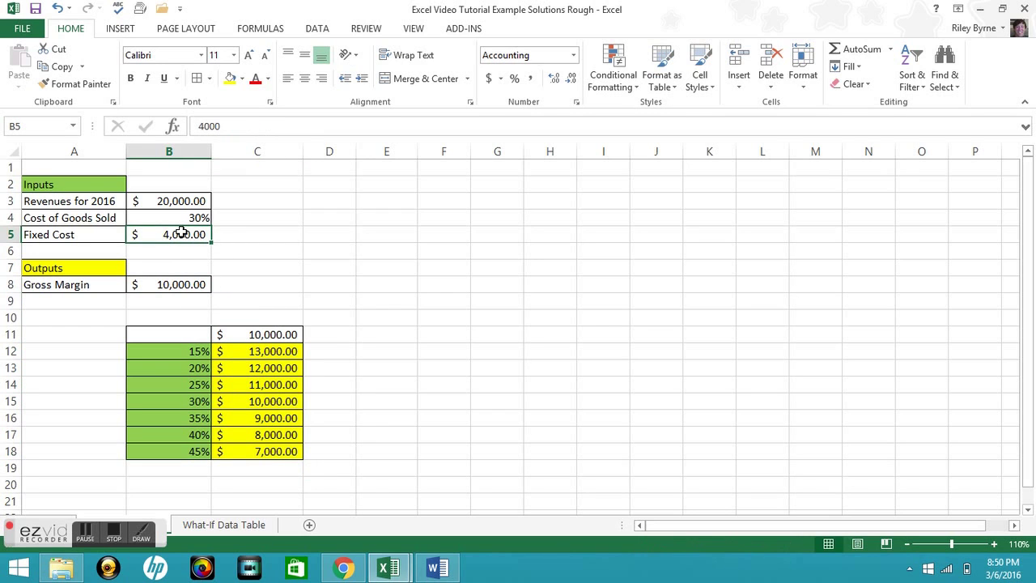
{"action": "type", "text": "5000"}
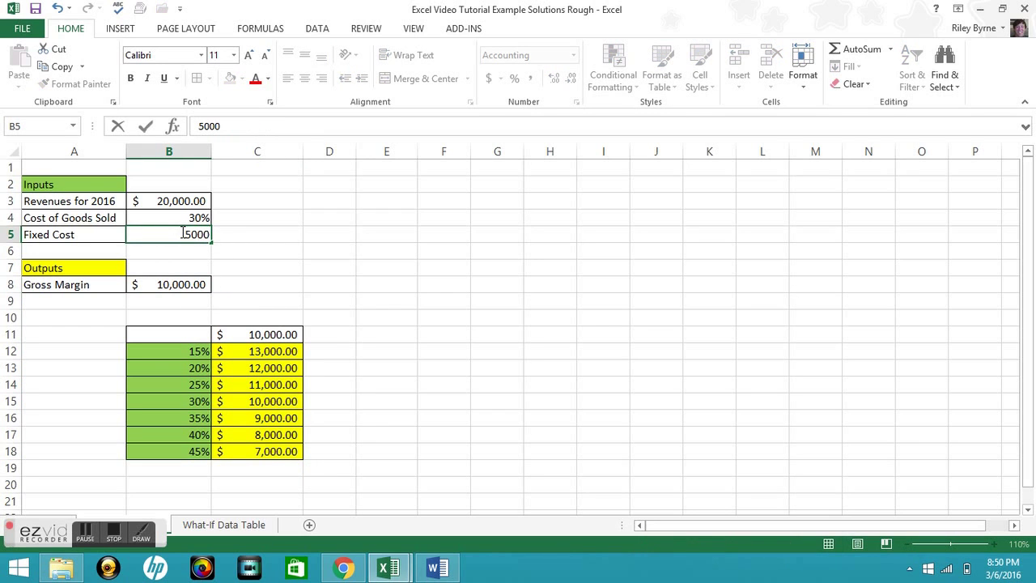
{"action": "key", "text": "Return"}
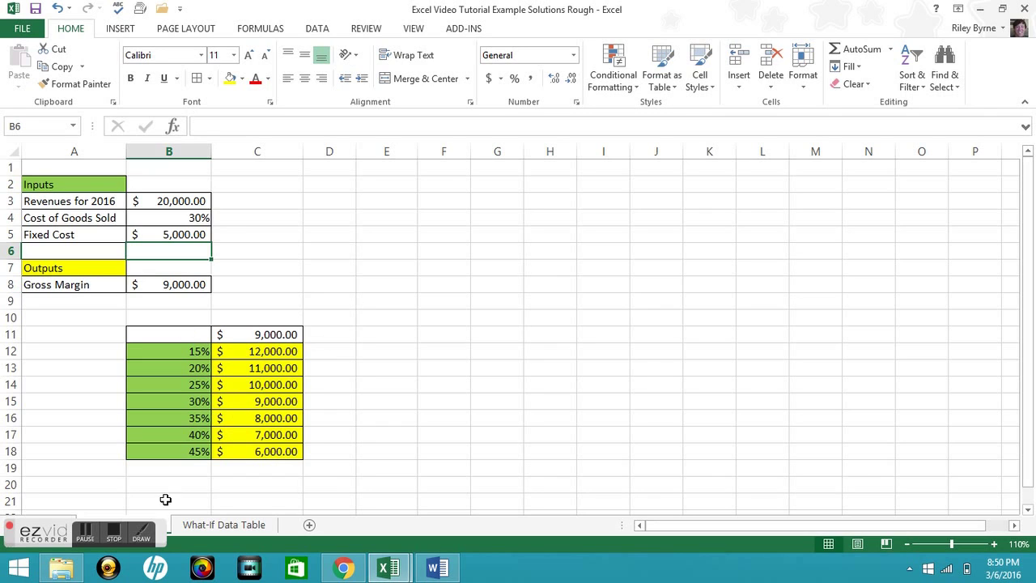
{"action": "left_click", "coordinate": [115, 539]}
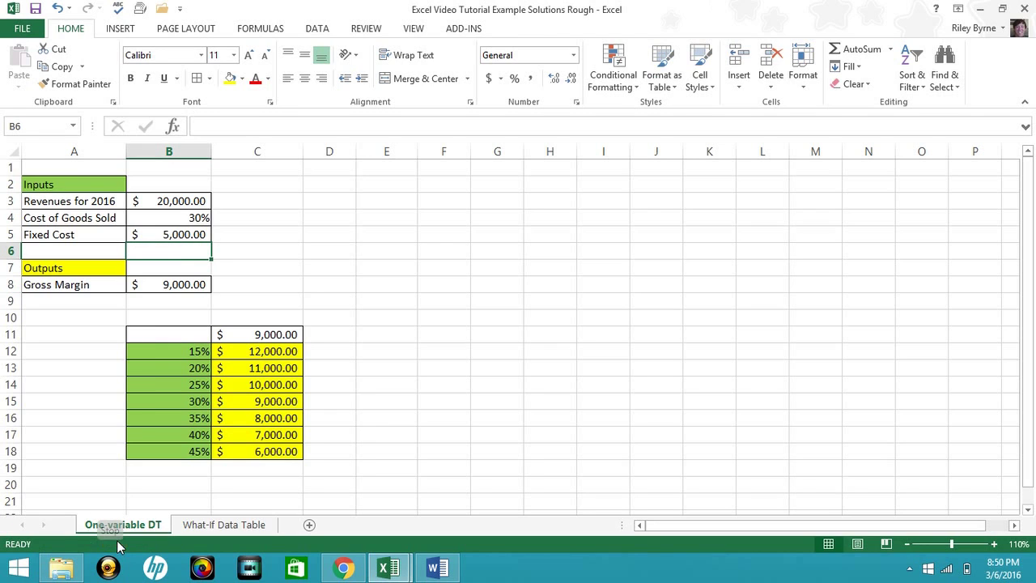